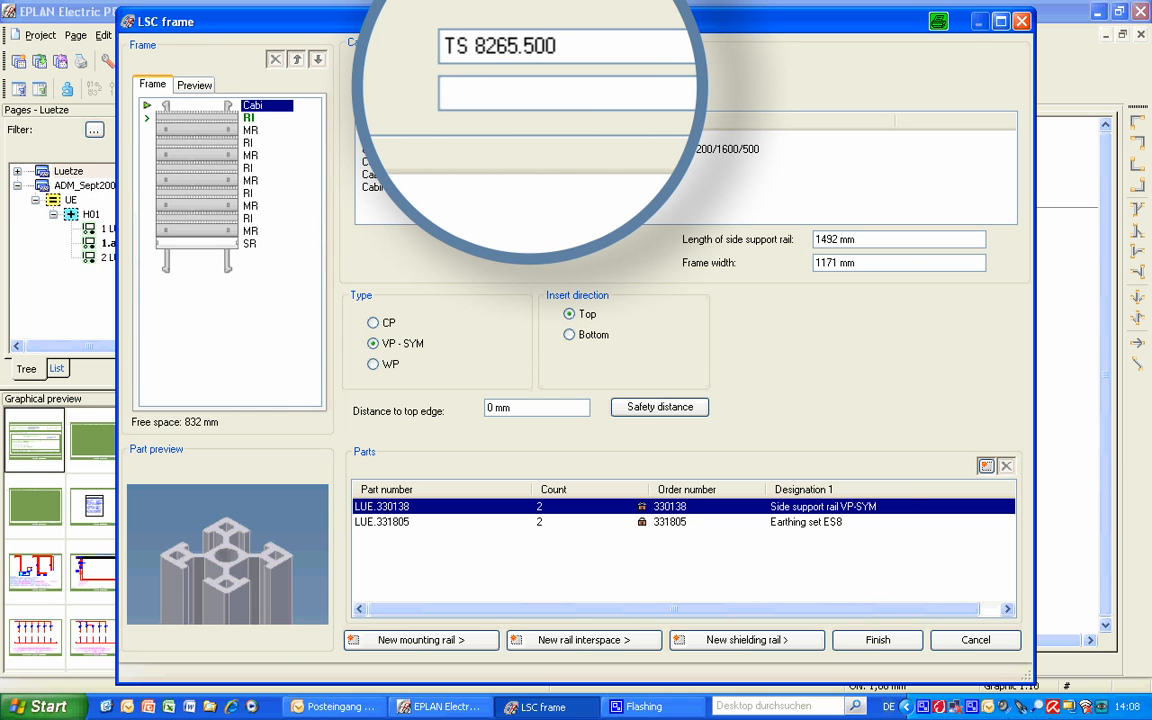
Step: Choose the Rittal cabinet TS 8604.500 (600/2000/400) as the cabinet part for the LSC frame
left_click(690, 66)
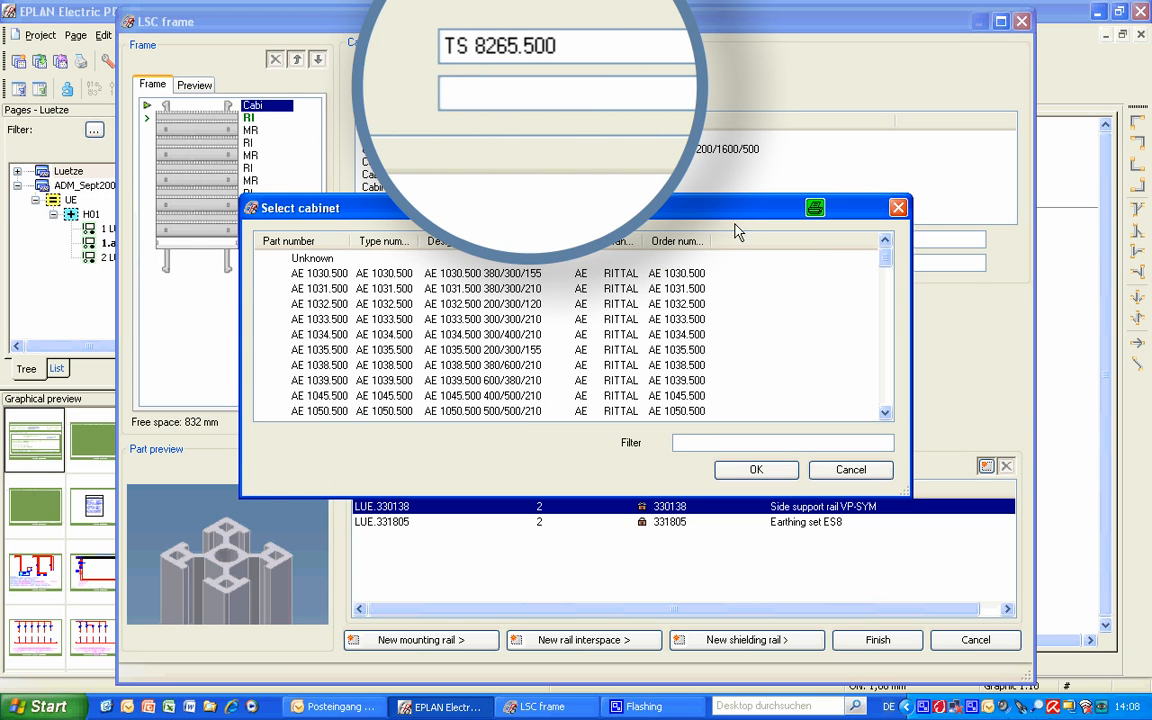
left_click_drag(884, 417, 884, 417)
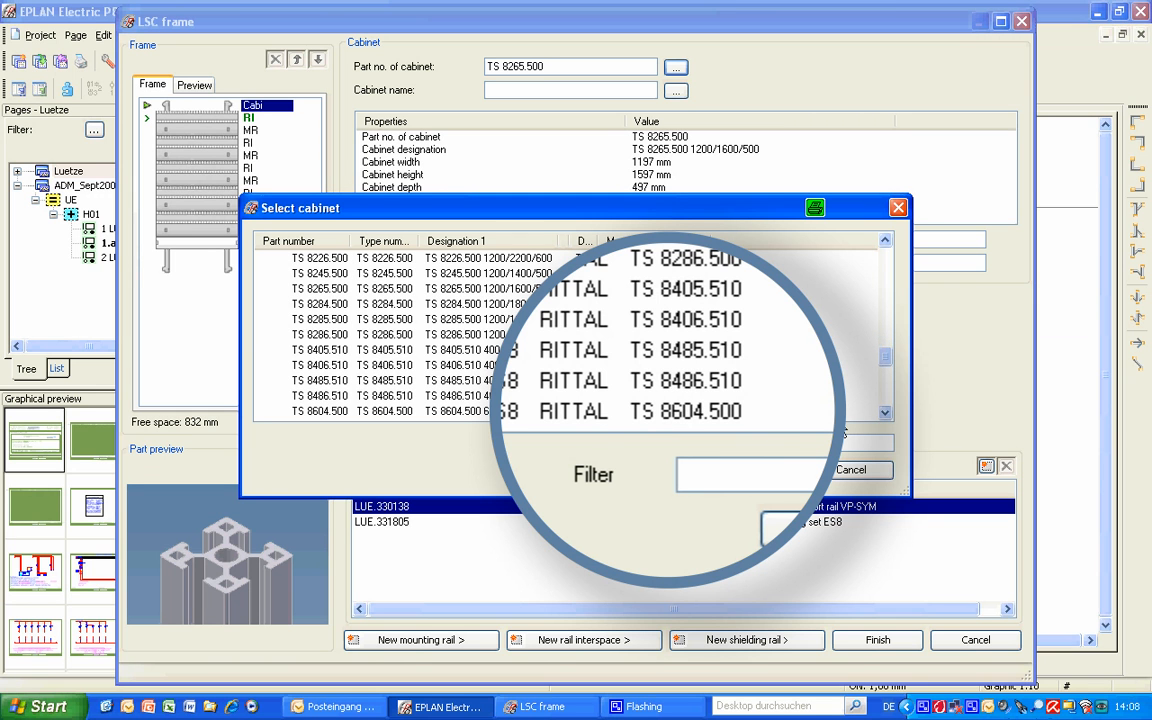
left_click(538, 410)
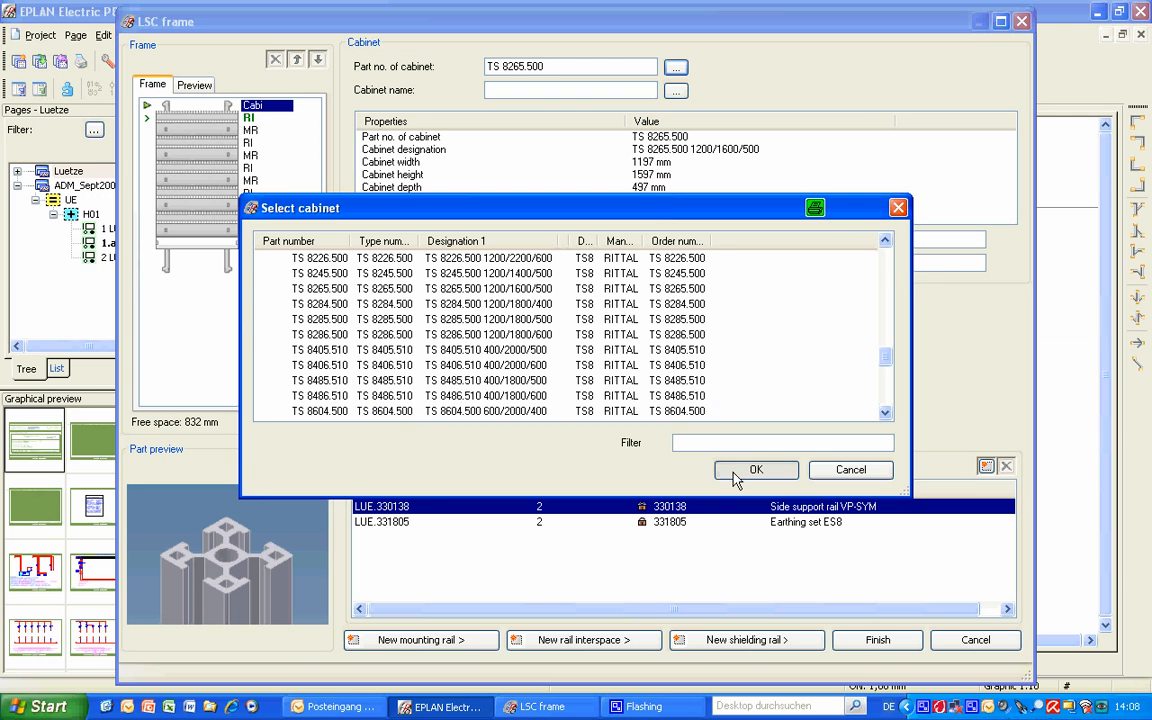
left_click(735, 478)
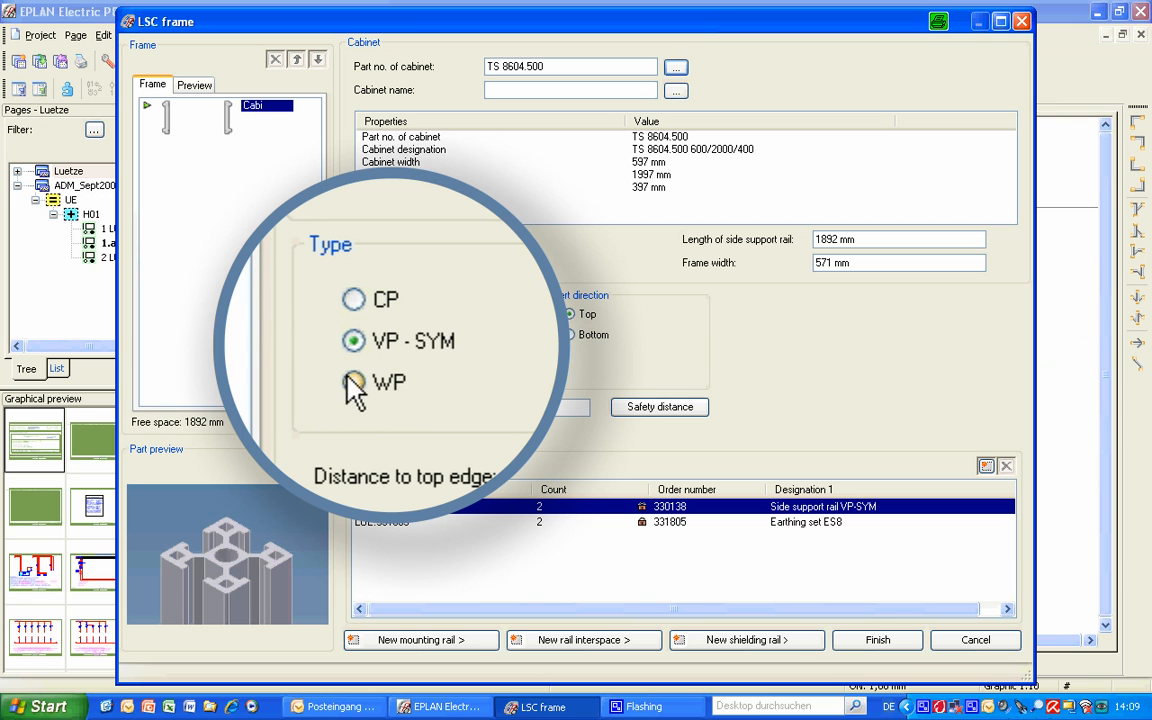
Step: Try the WP and CP frame types and return the type to VP - SYM
left_click(352, 382)
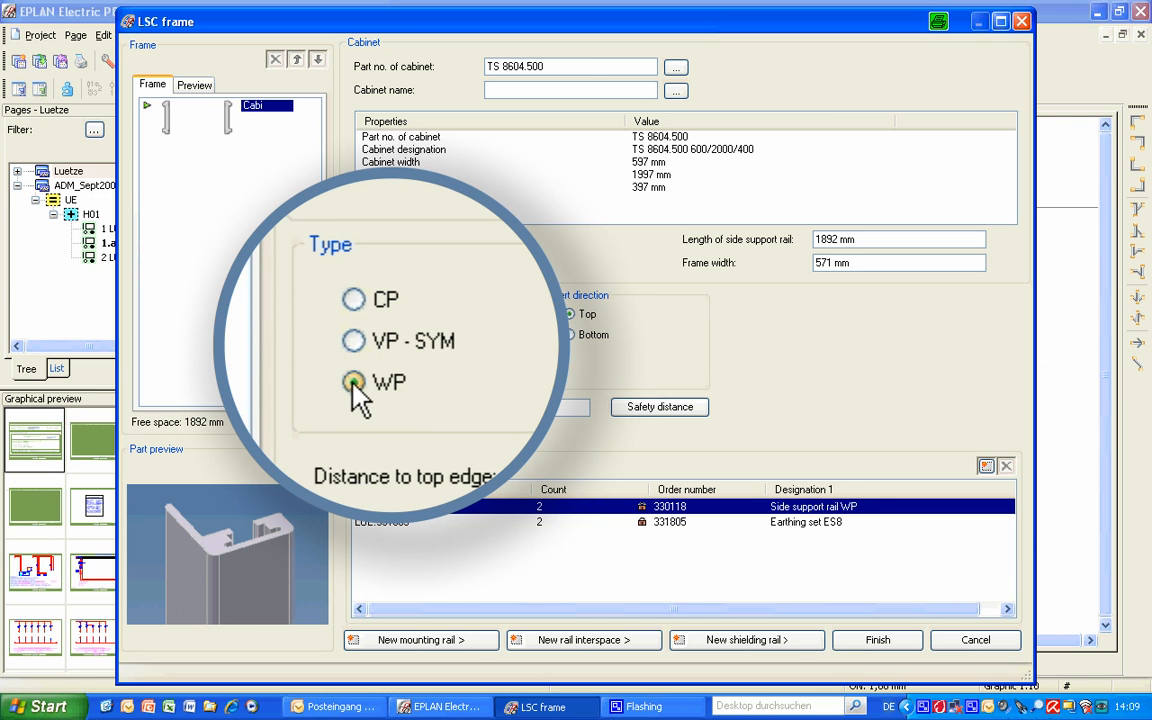
left_click(373, 323)
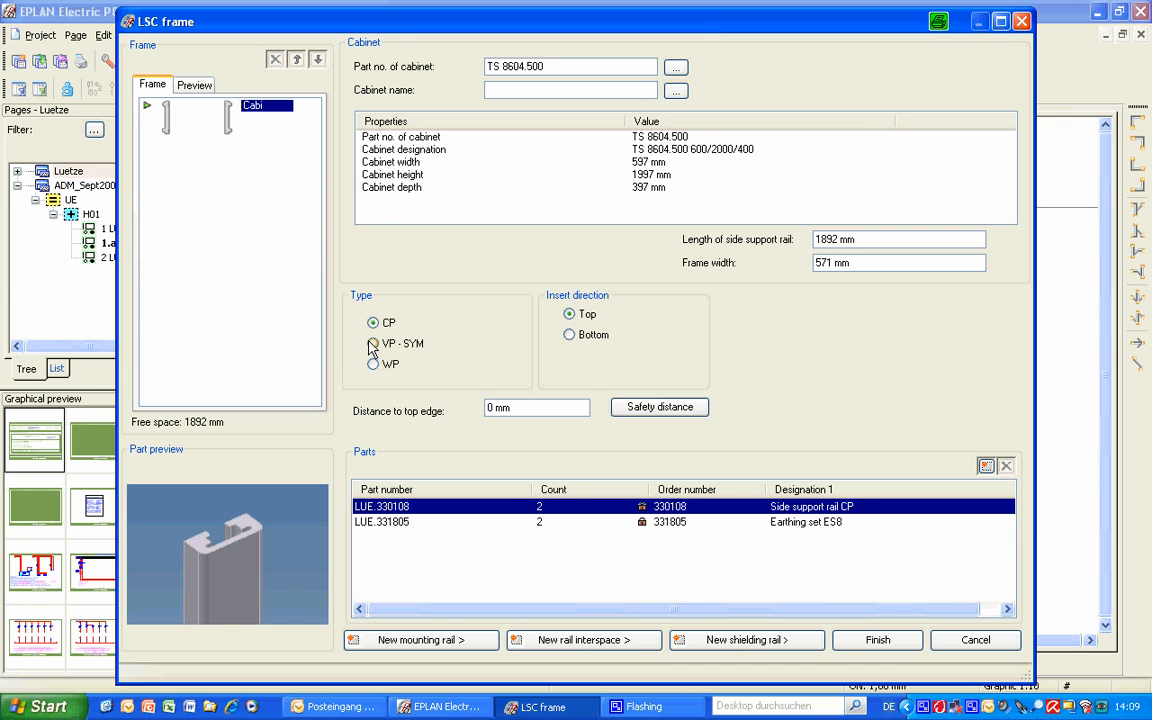
left_click(371, 345)
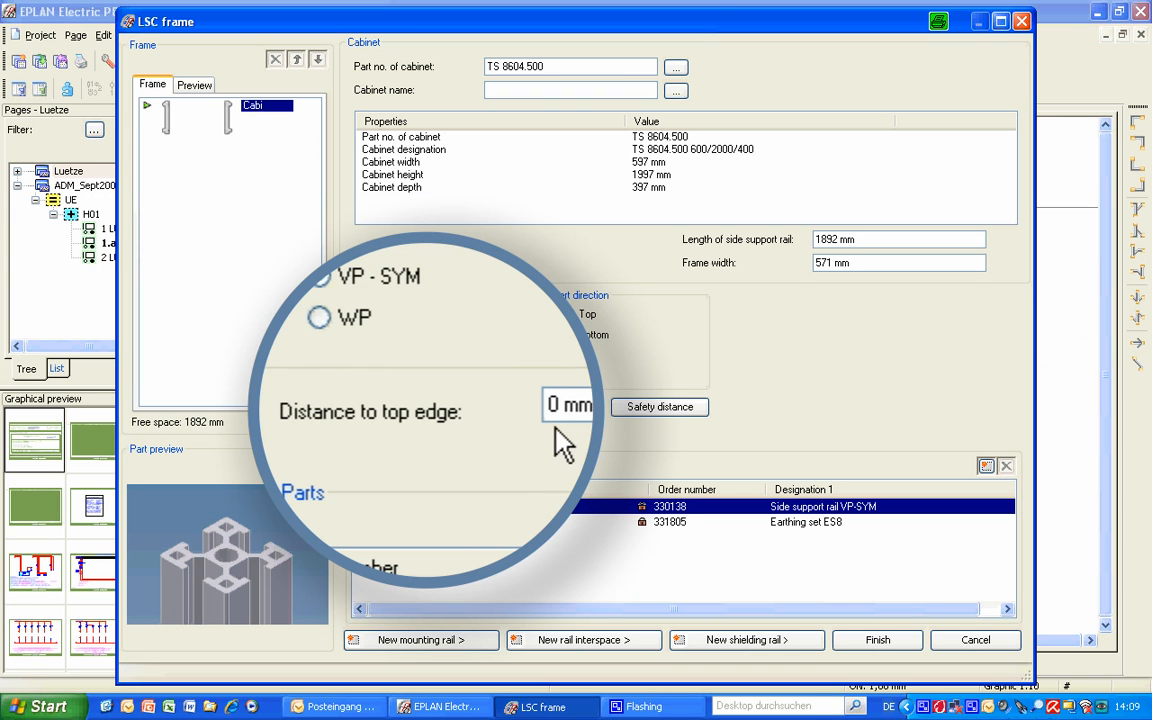
Step: Set the frame's distance to the top edge to 50 mm
left_click(560, 432)
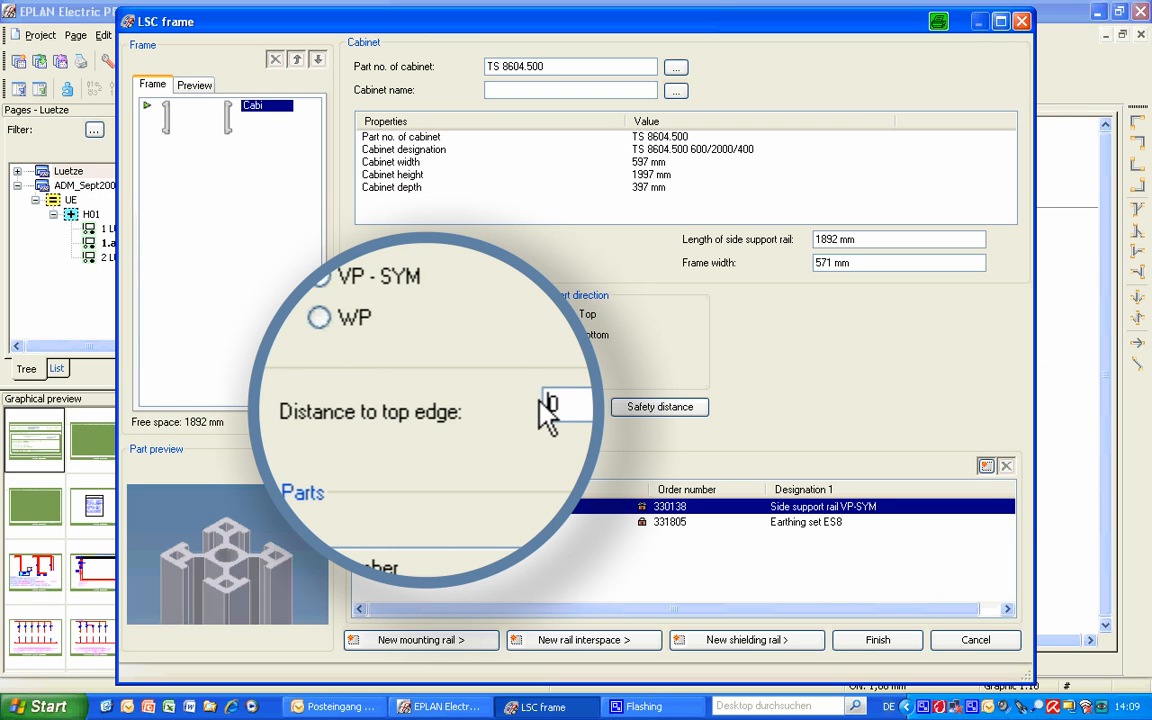
key("Delete")
type("50")
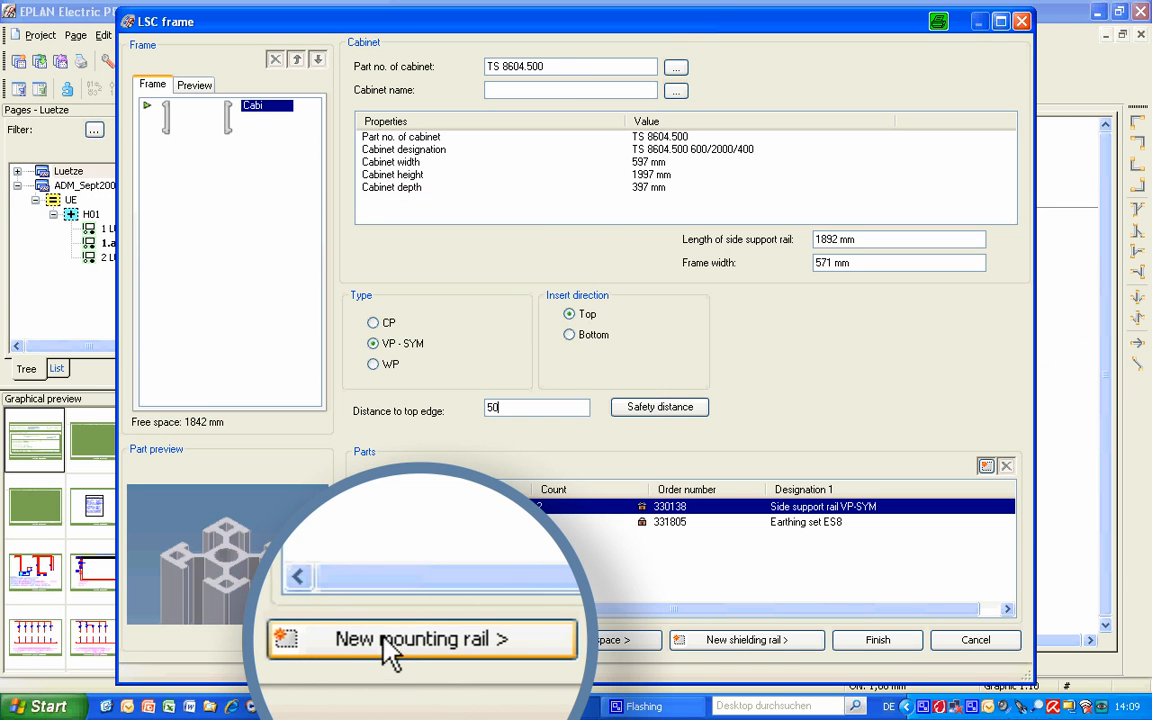
Step: Add a type A 23 mounting rail with the comb at the bottom, followed by a rail interspace with wiring cover KD50
left_click(390, 640)
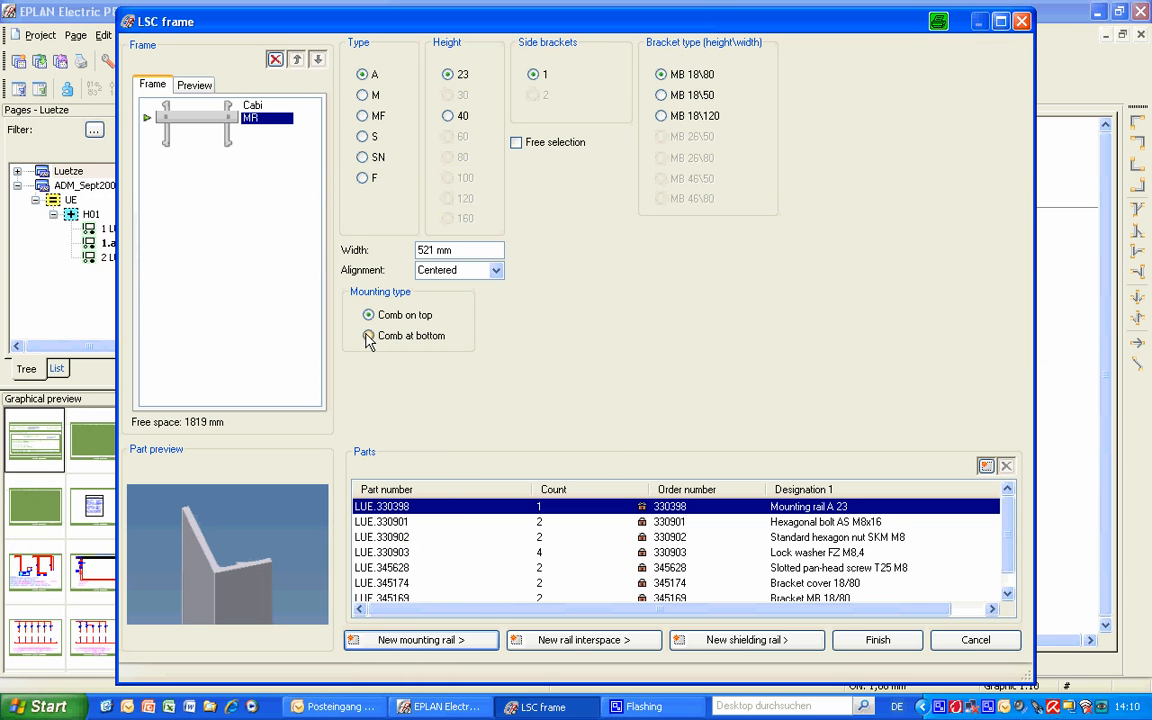
left_click(334, 347)
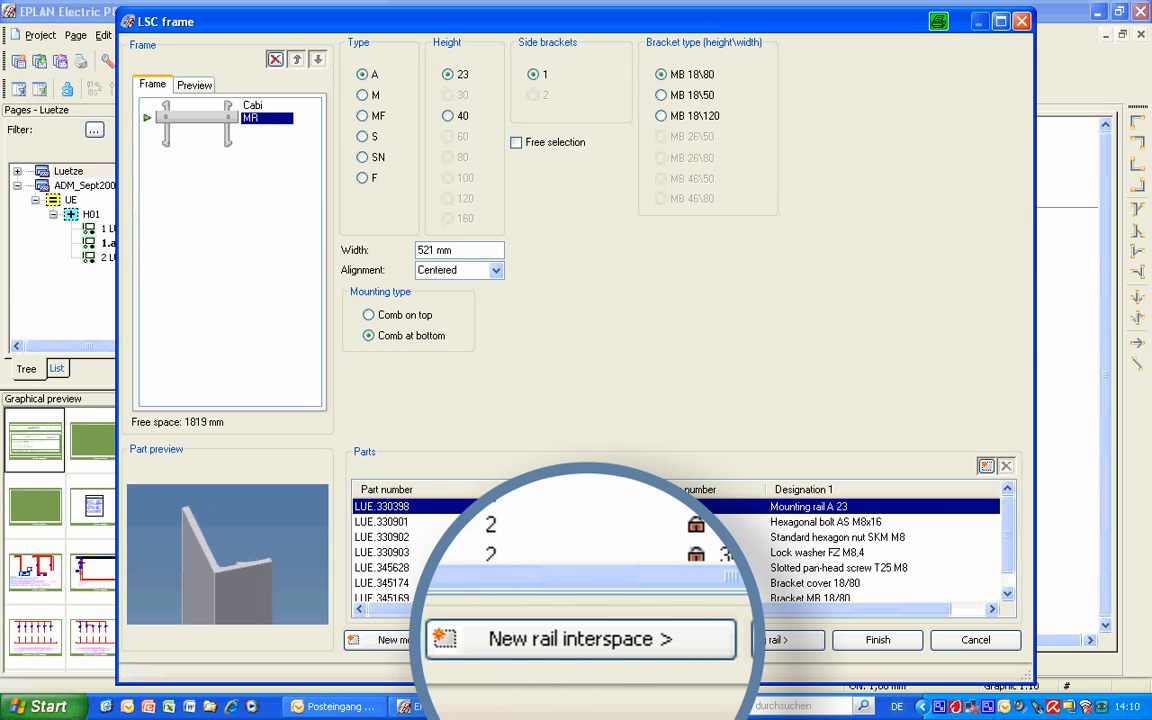
left_click(617, 645)
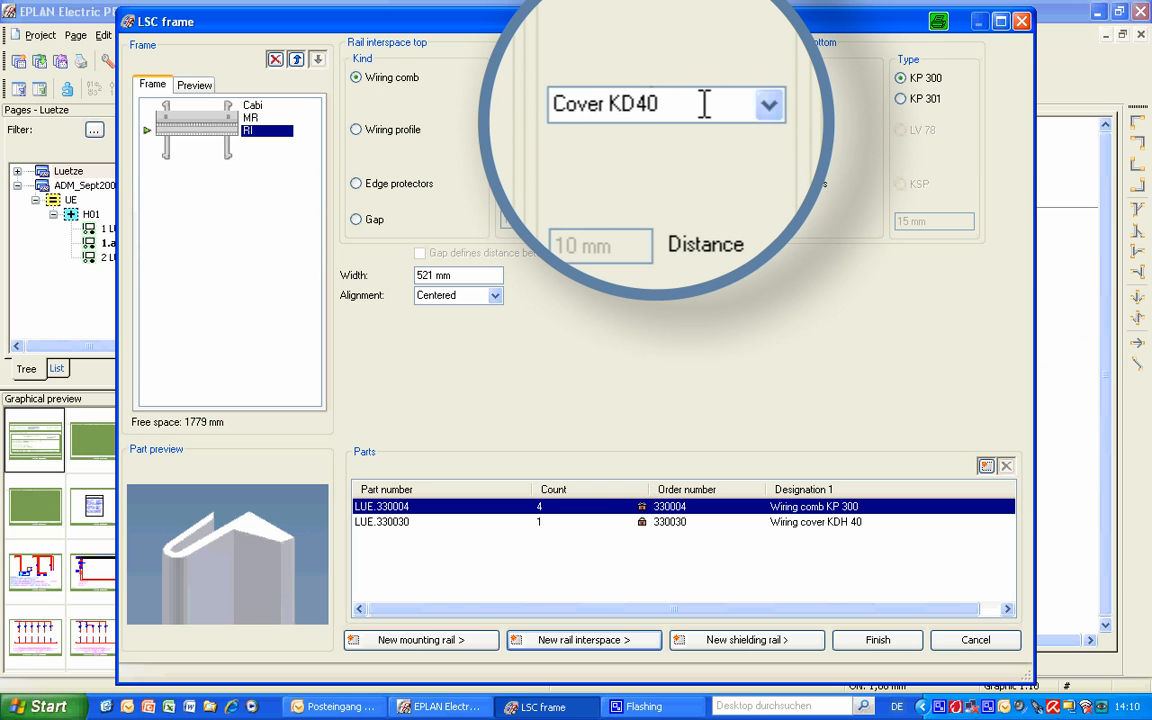
left_click(765, 110)
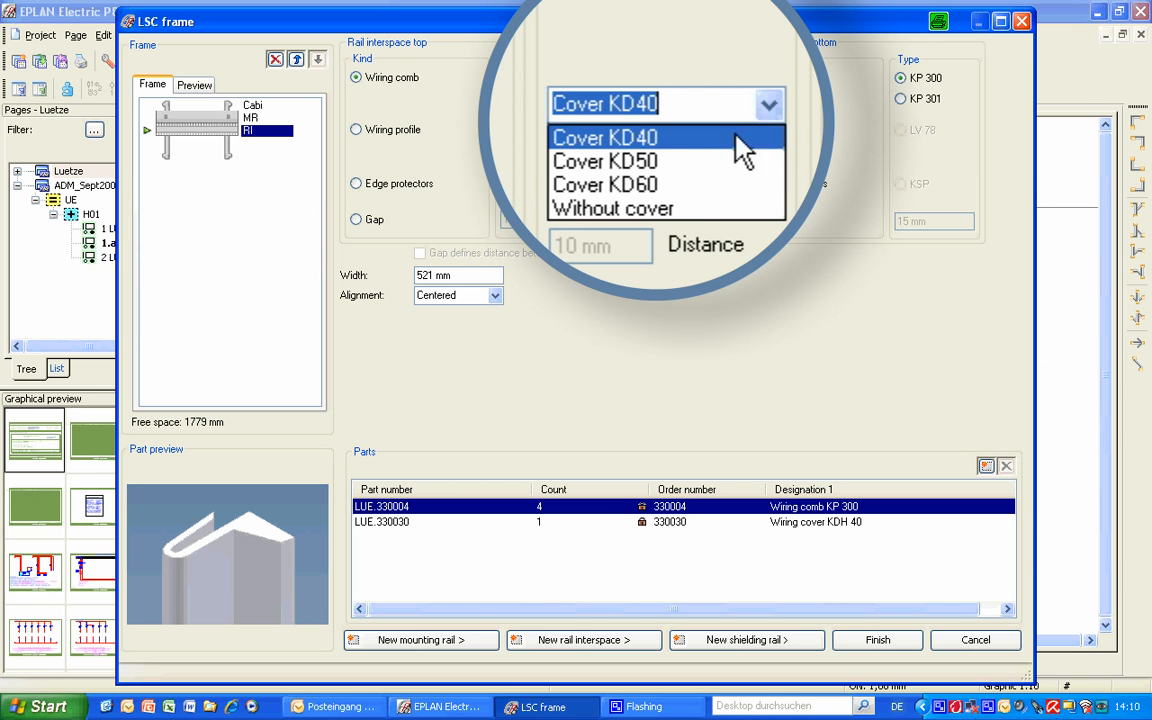
left_click(708, 158)
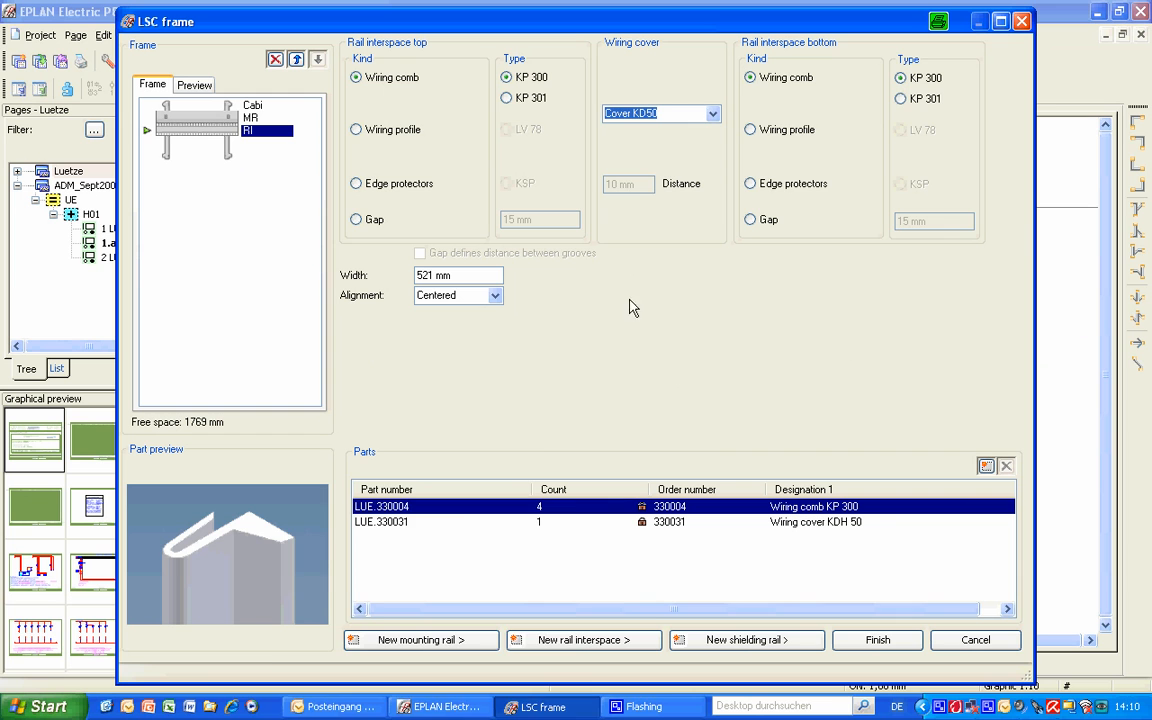
Step: Add a second mounting rail of type MF 80 with bracket type MB 46\80 and the groove on top
left_click(433, 644)
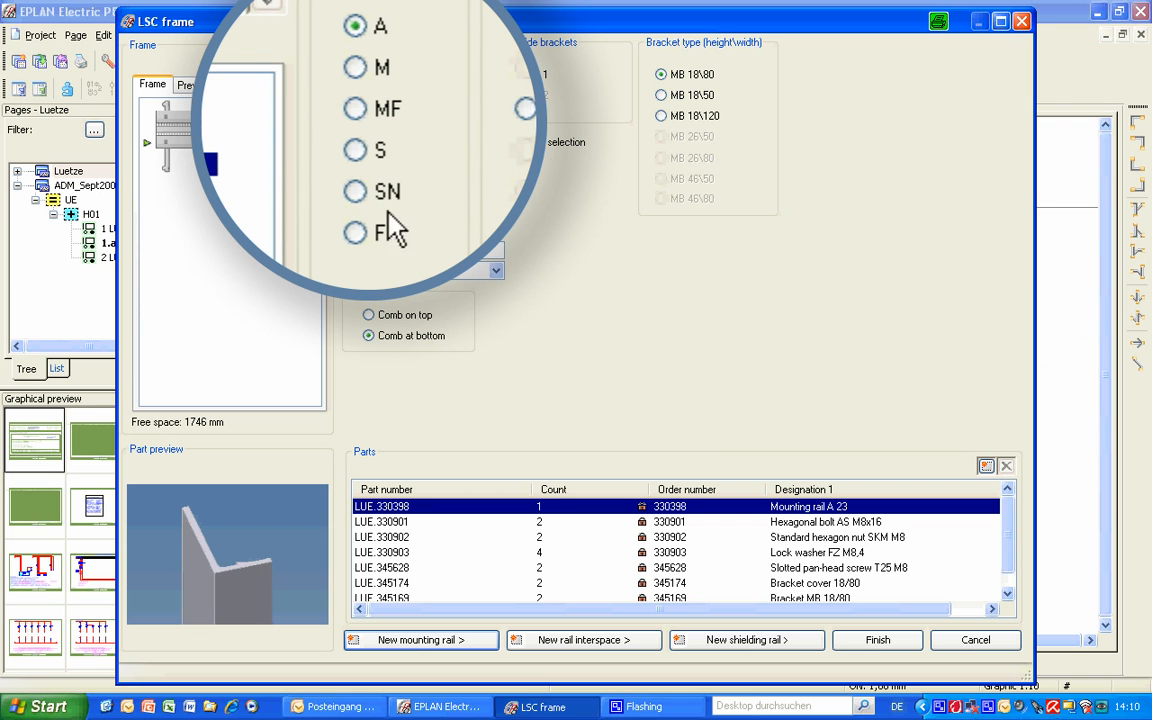
left_click(356, 113)
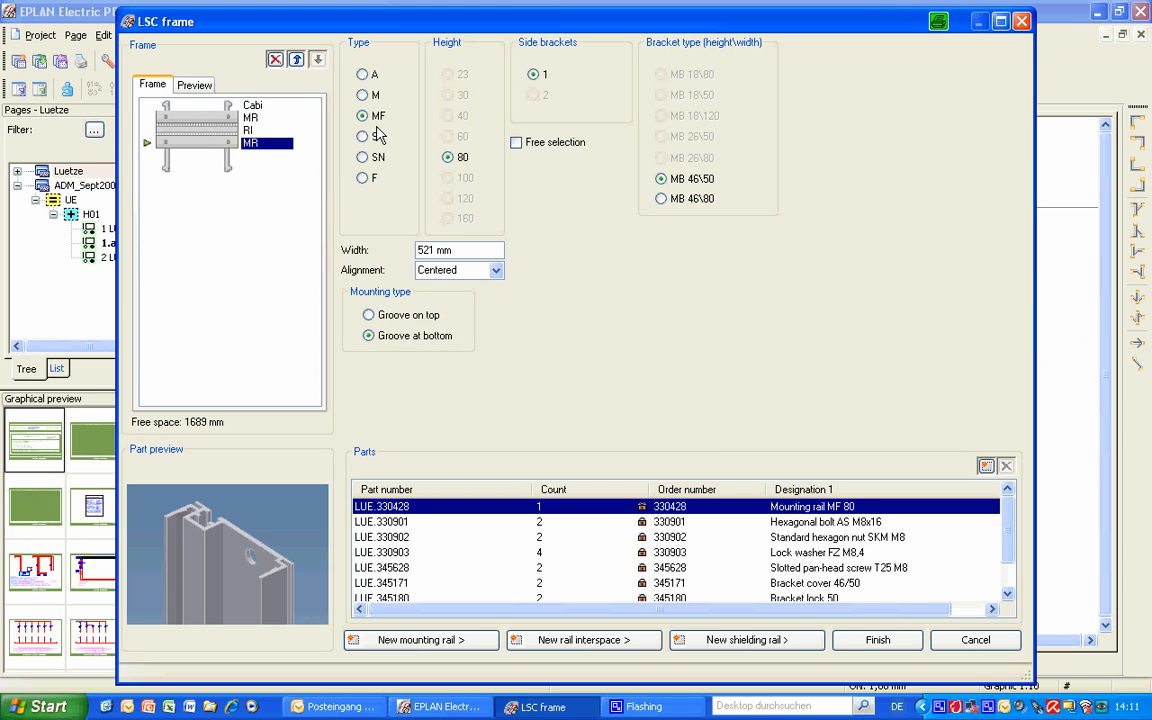
left_click(630, 211)
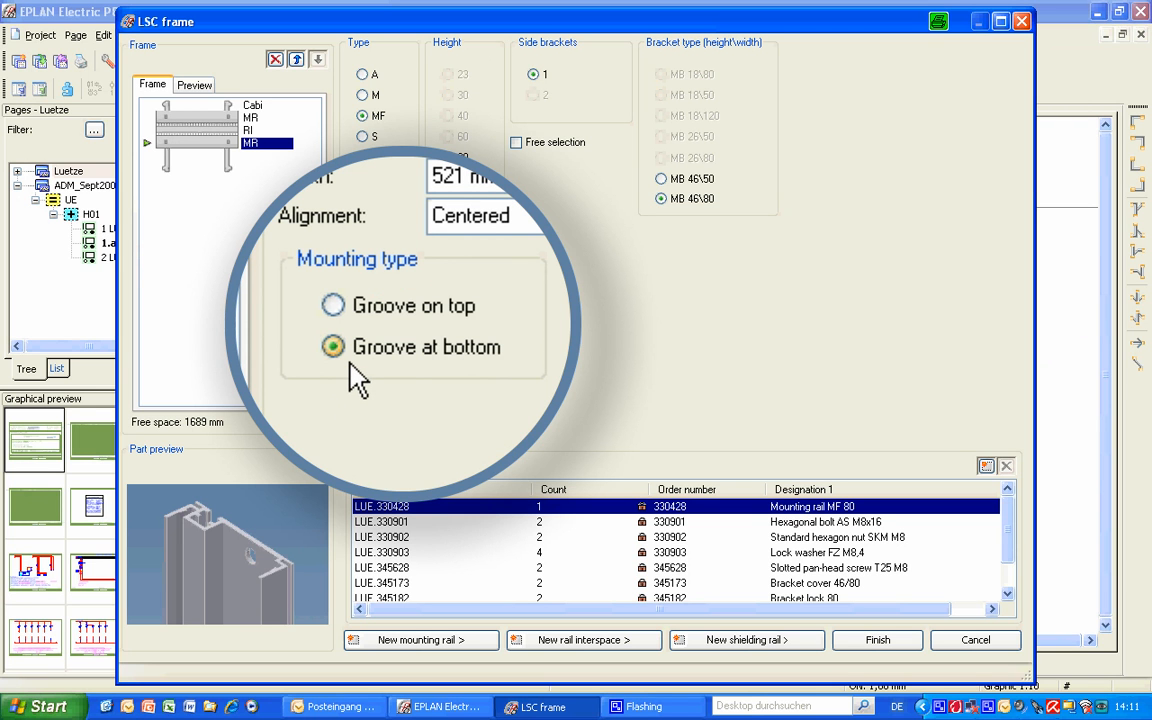
left_click(333, 307)
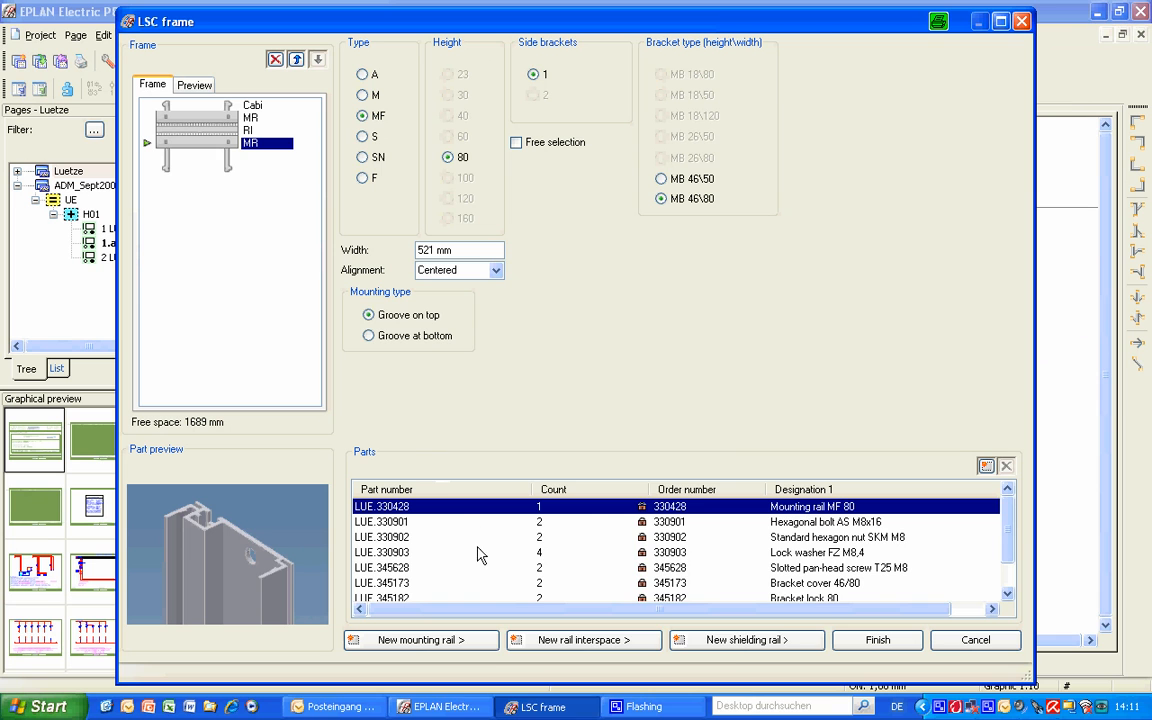
Step: Add a rail interspace below the second mounting rail with a 53 mm gap at its top and a 0 mm gap at its bottom
left_click(535, 620)
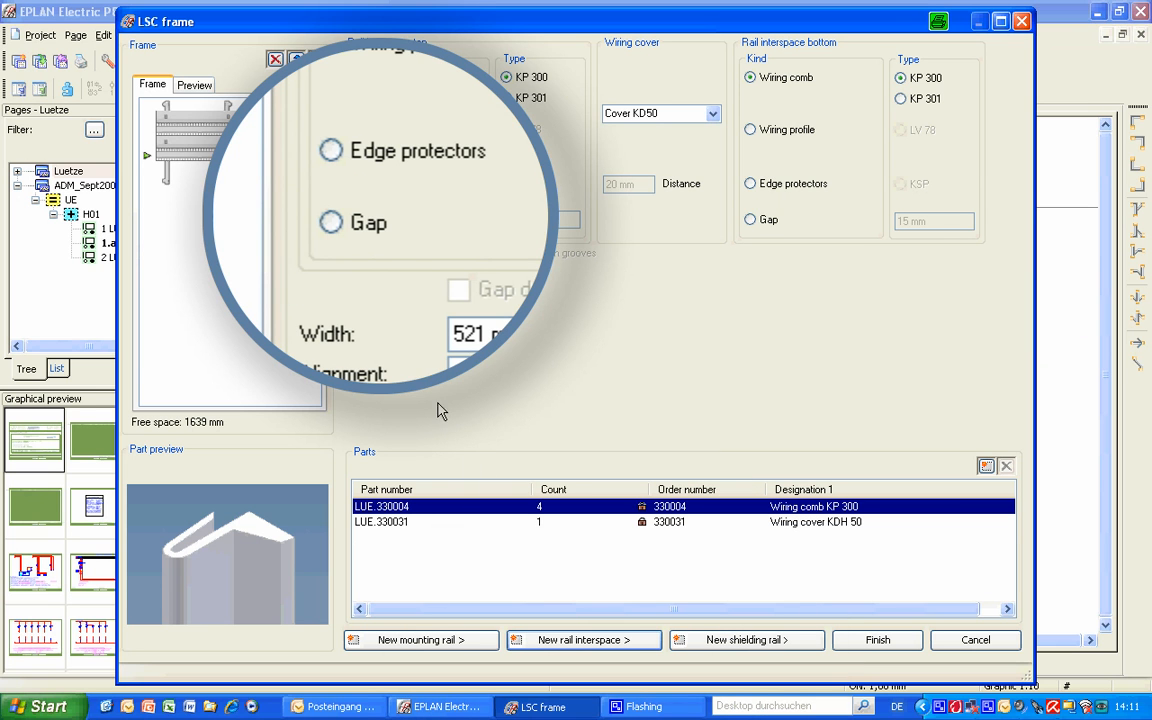
left_click(330, 222)
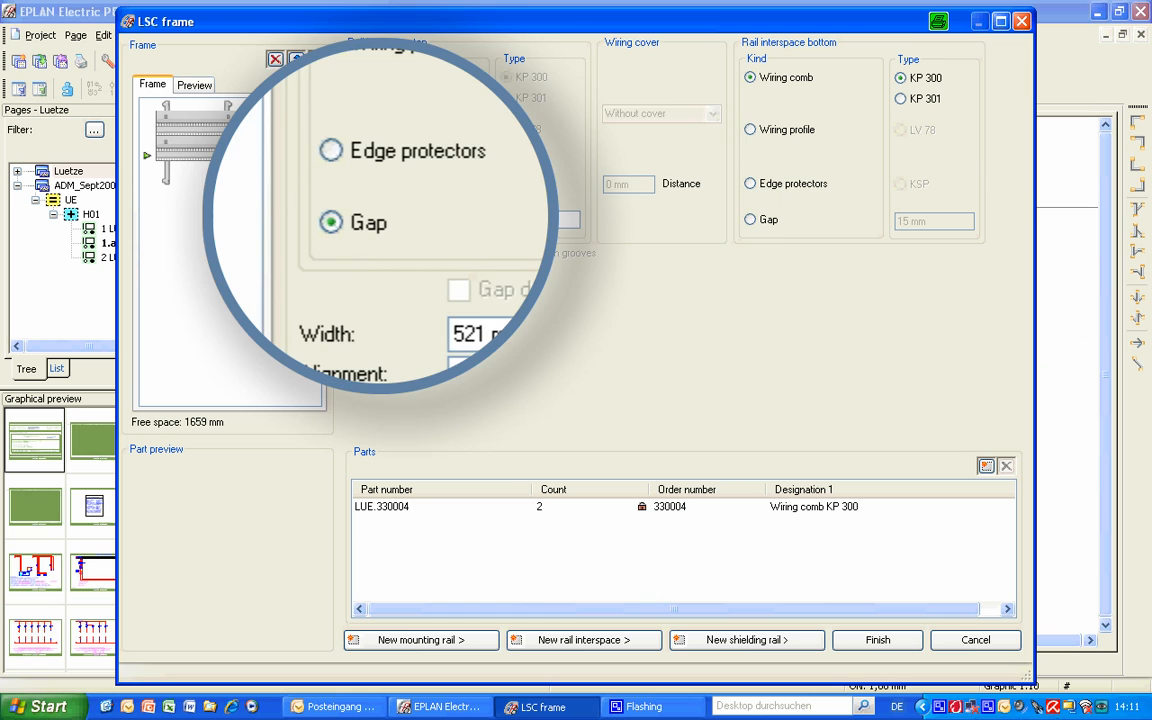
left_click(480, 220)
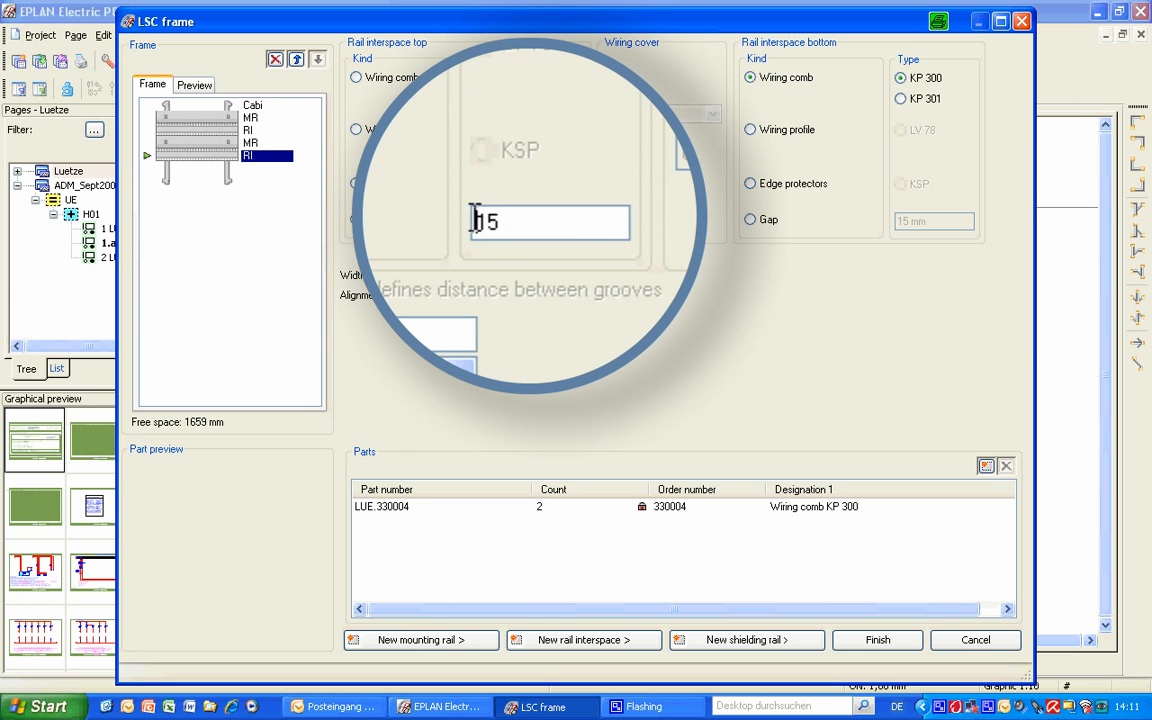
key("Delete")
key("Delete")
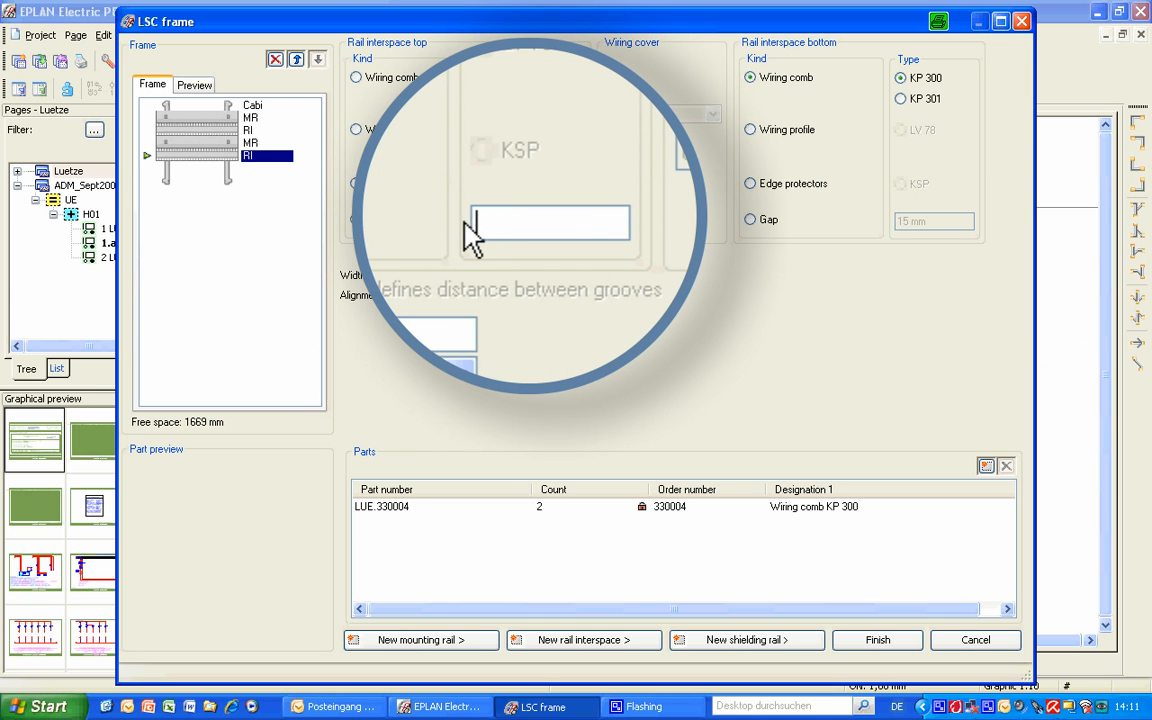
type("53")
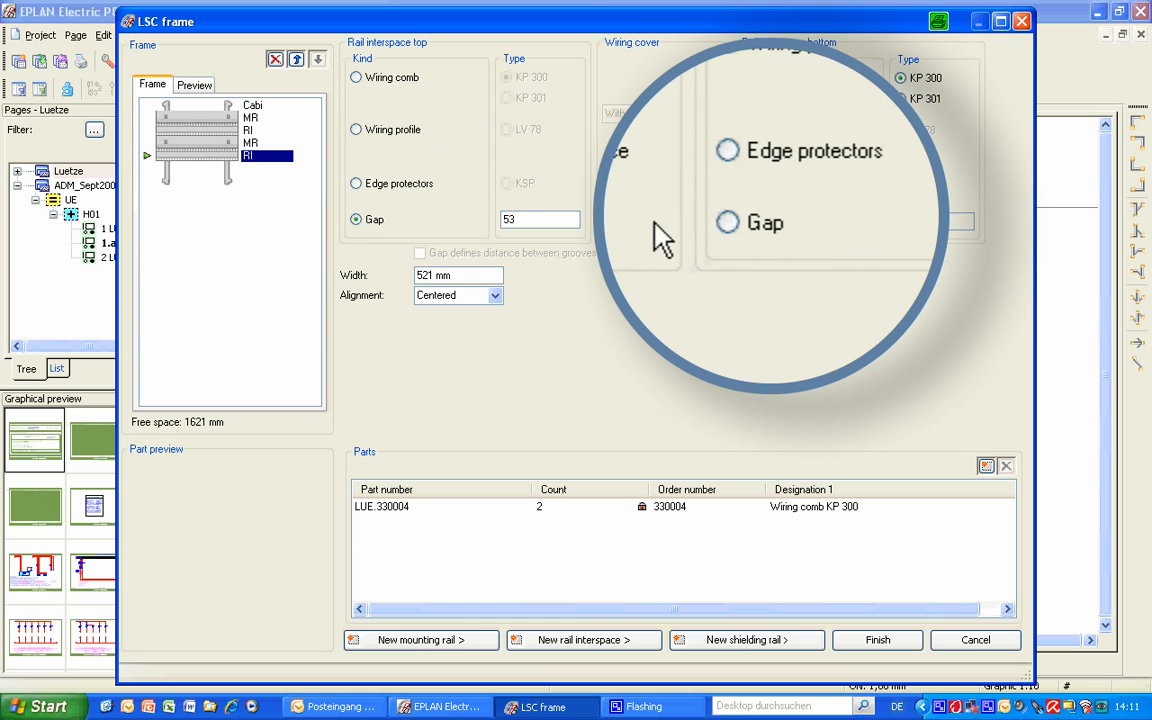
left_click(750, 219)
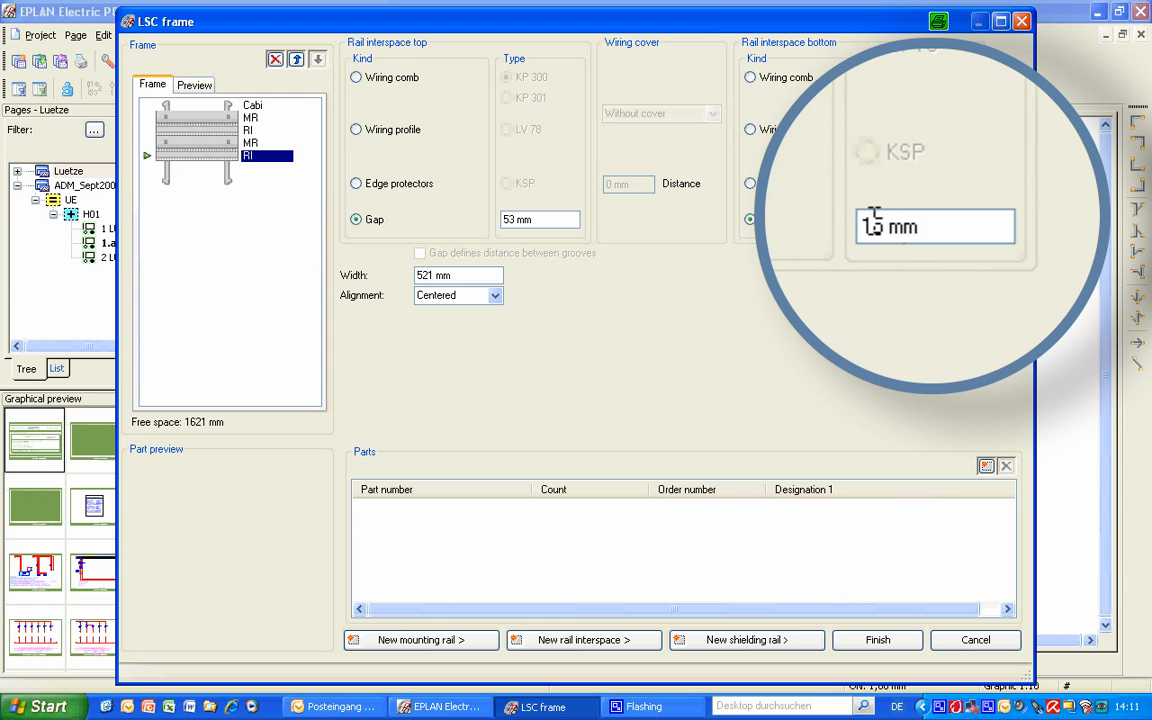
double_click(866, 226)
type("0")
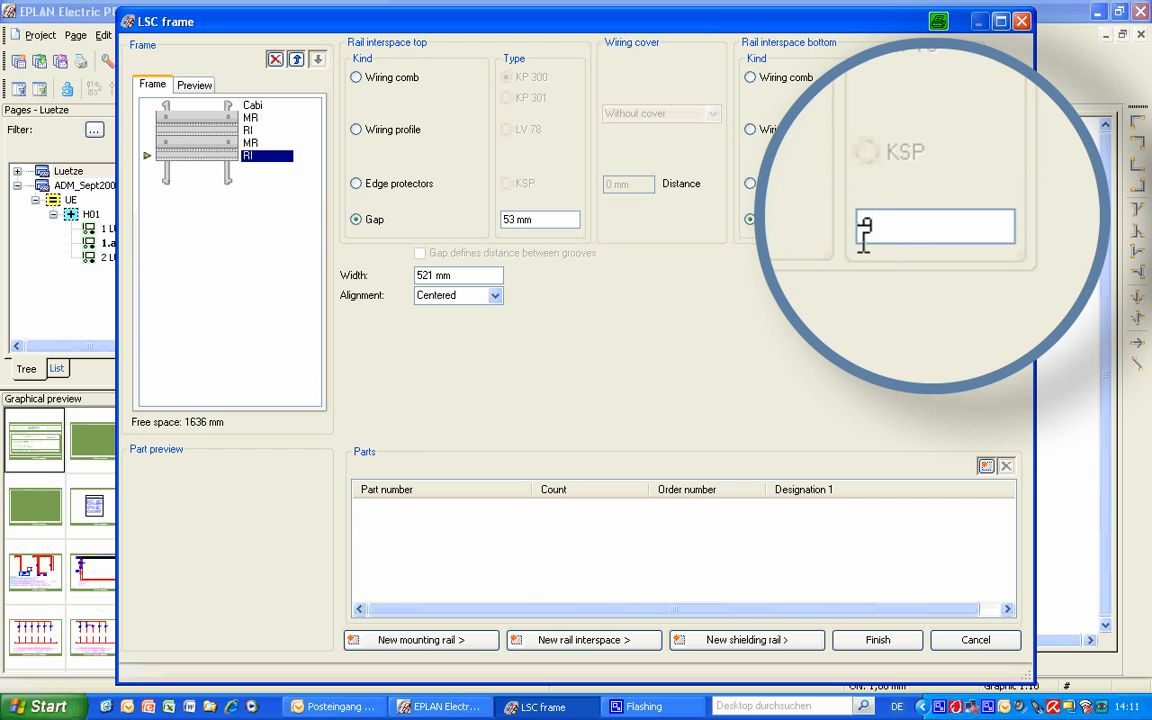
Step: Add a third mounting rail of type MF 80 with the groove at the bottom
left_click(431, 644)
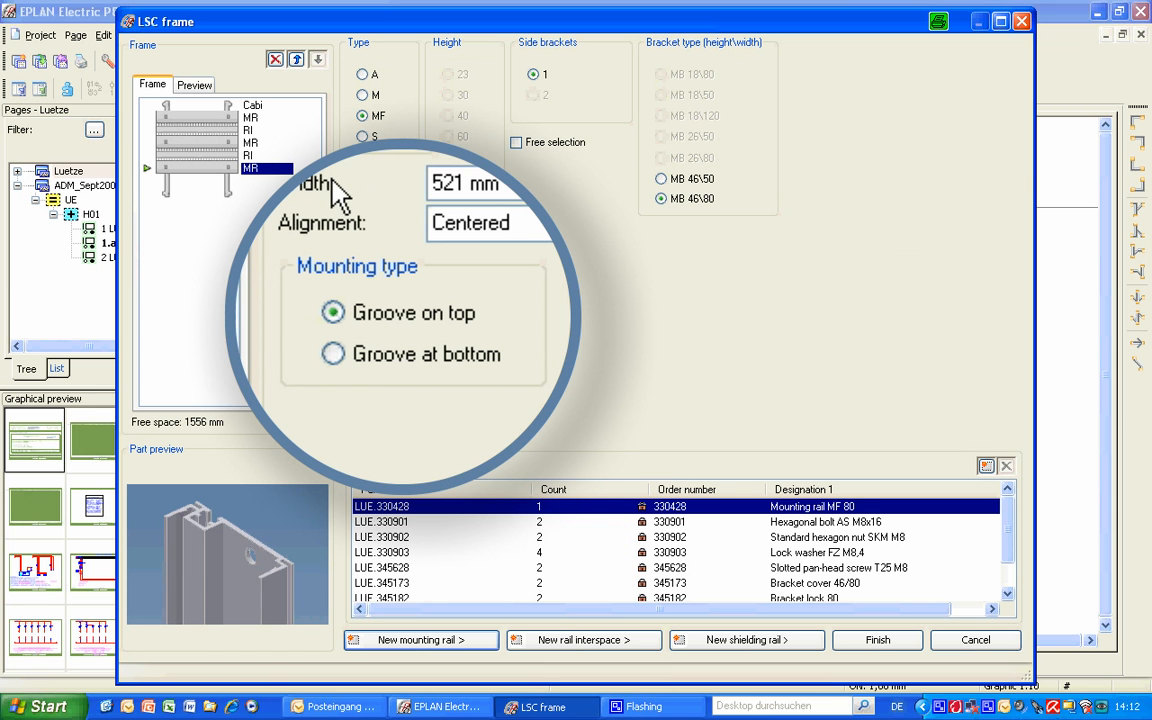
left_click(334, 356)
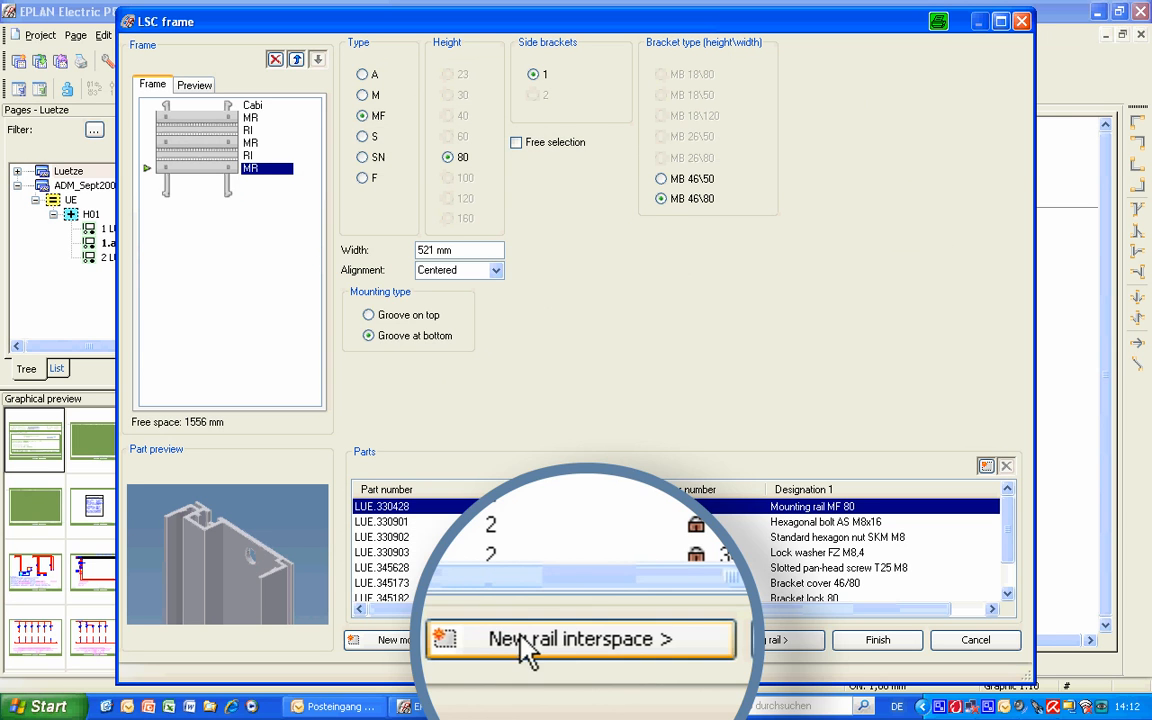
Step: Add a rail interspace below the third mounting rail with KP 301 wiring combs at top and bottom and cover KD51
left_click(527, 648)
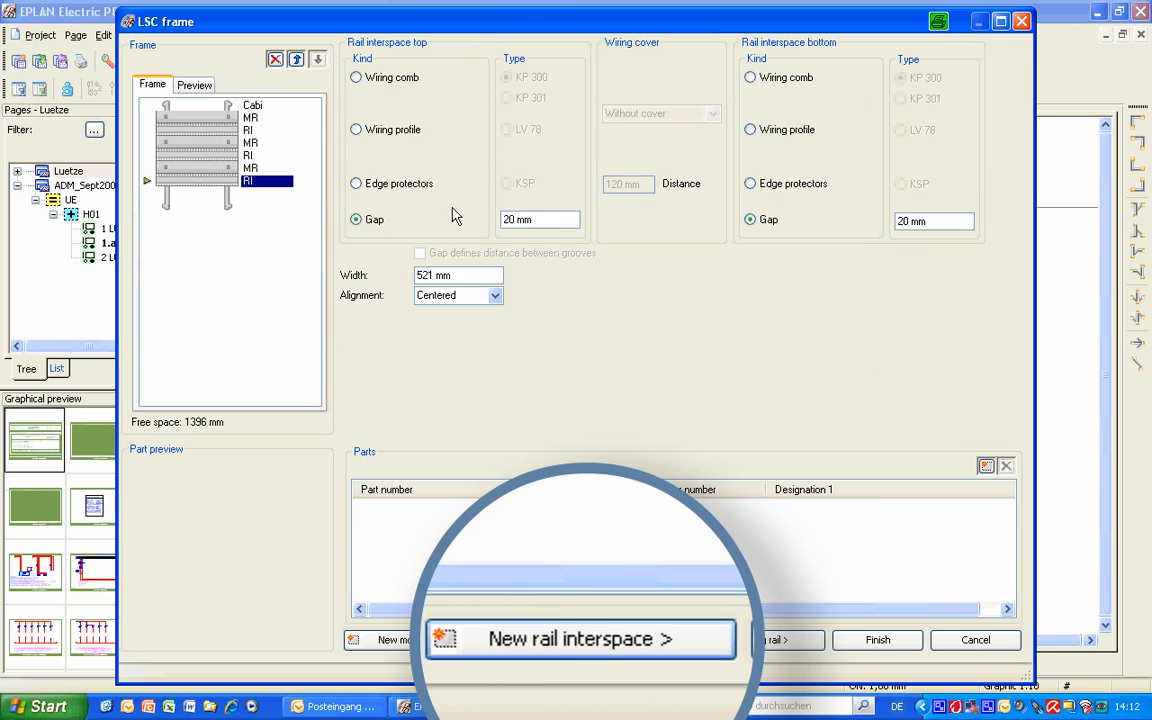
left_click(356, 77)
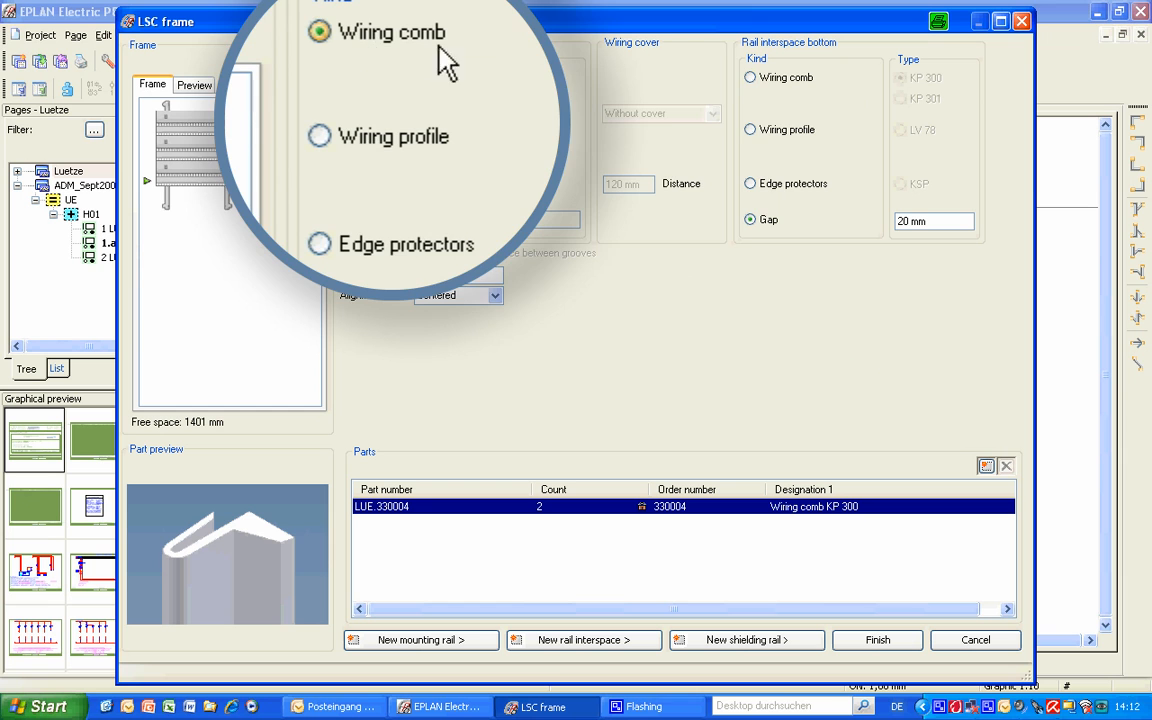
left_click(506, 98)
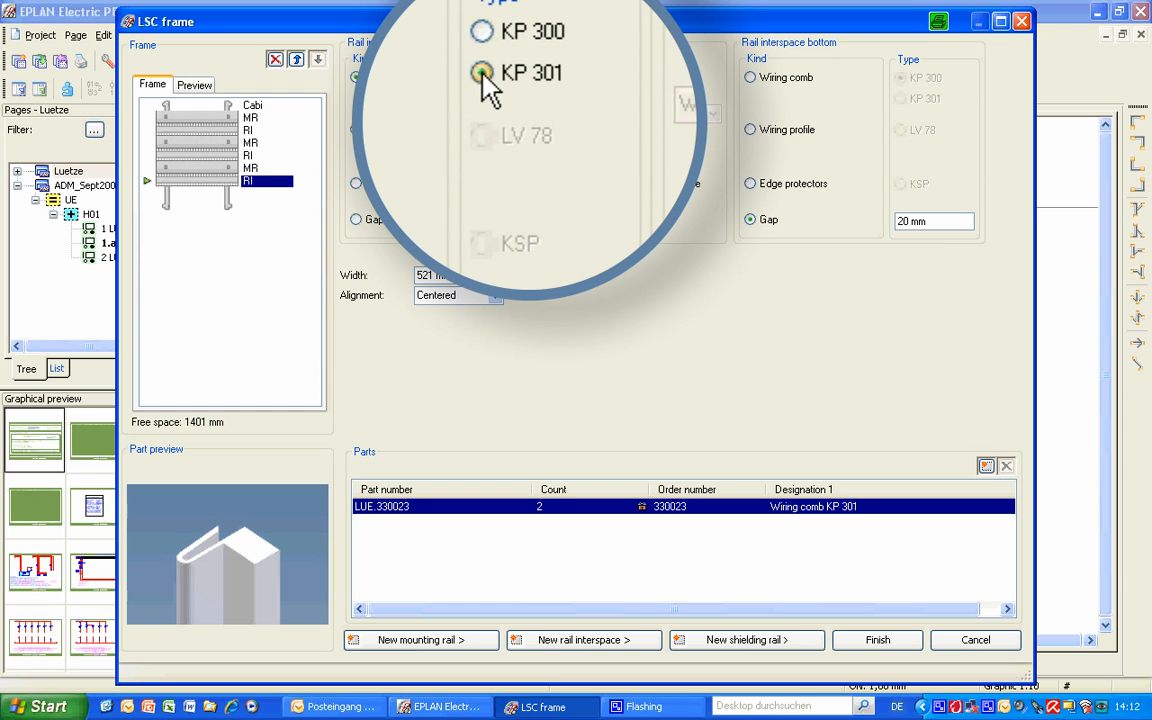
left_click(749, 77)
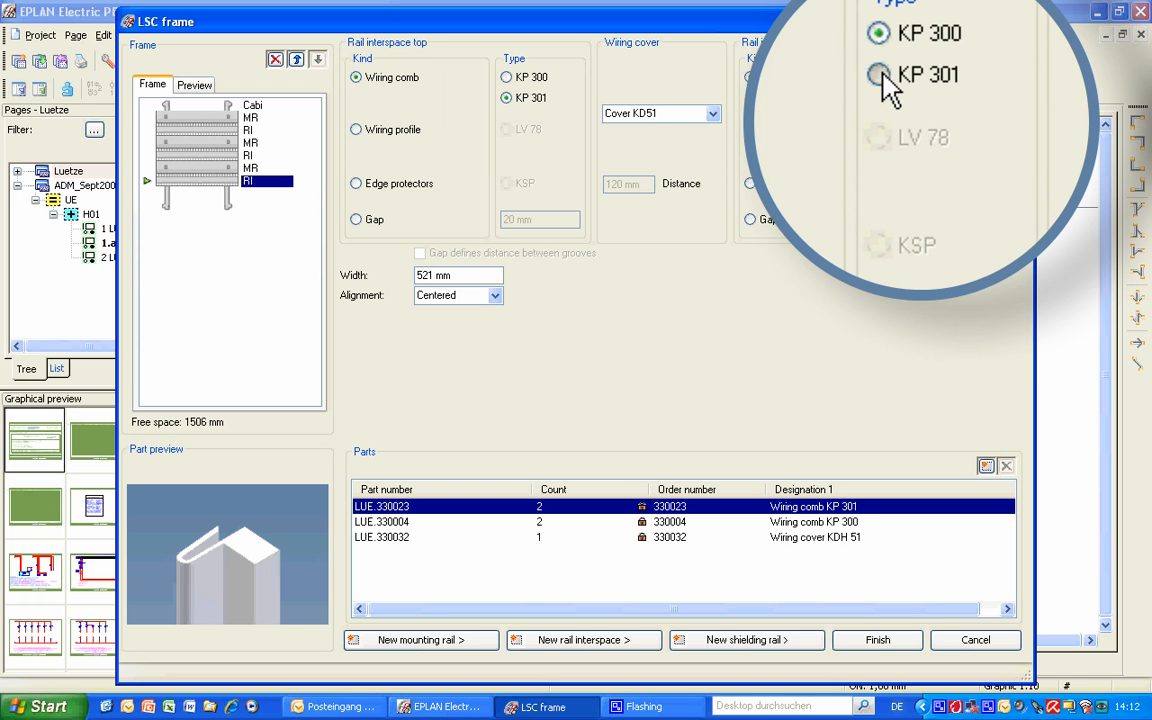
left_click(900, 99)
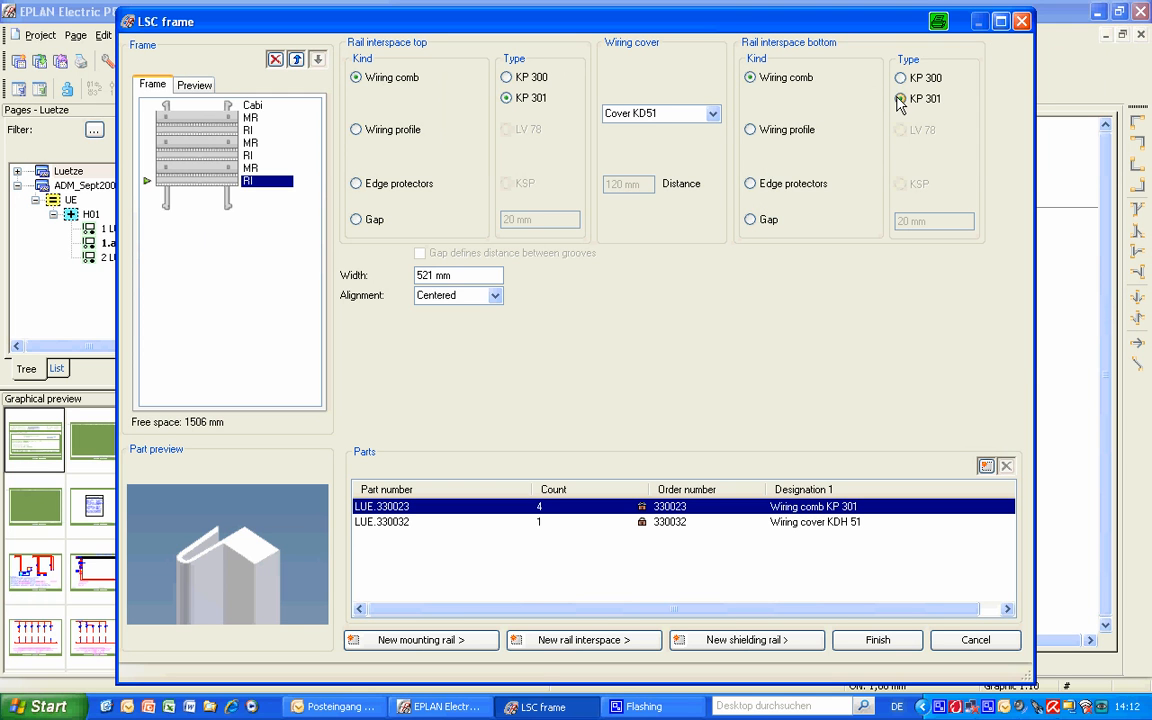
left_click(711, 114)
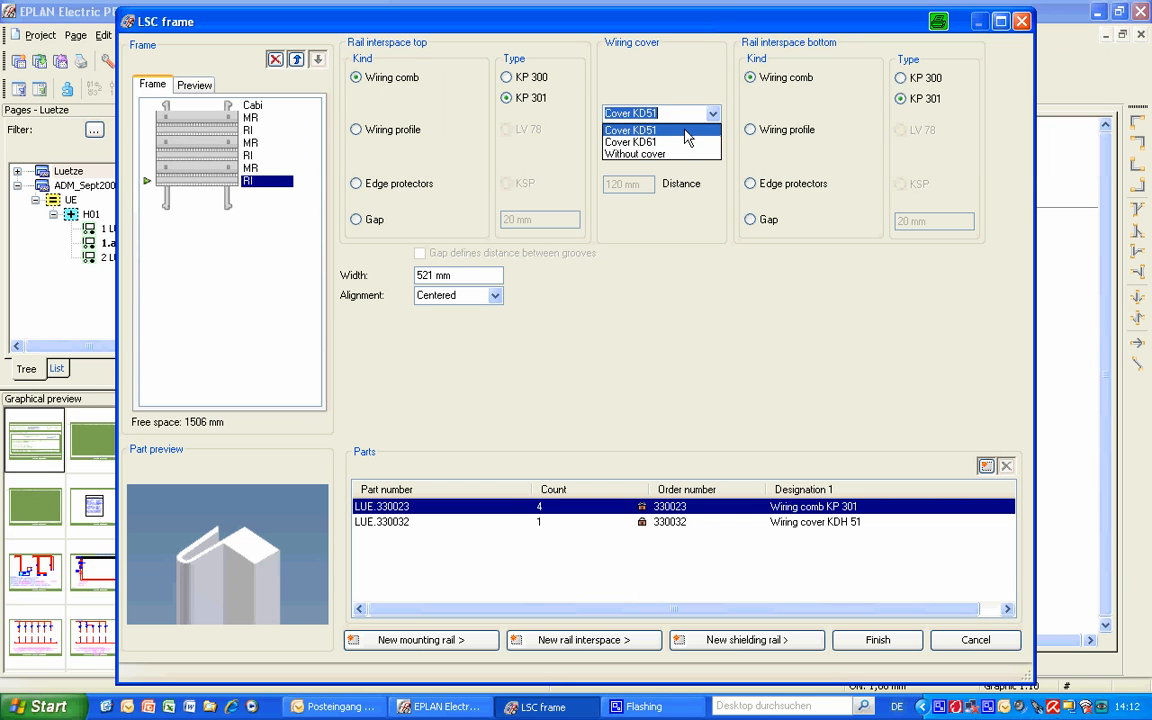
left_click(685, 130)
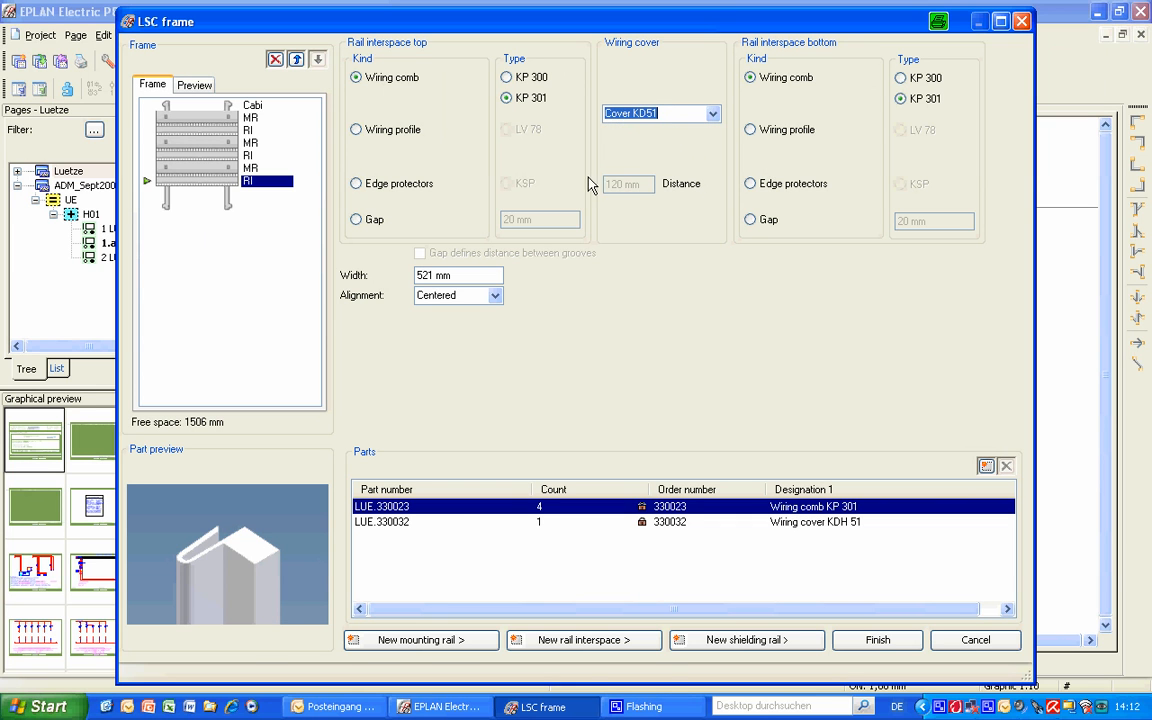
Step: Add a fourth mounting rail of type S with height 120 and bracket type MB 46\80
left_click(421, 640)
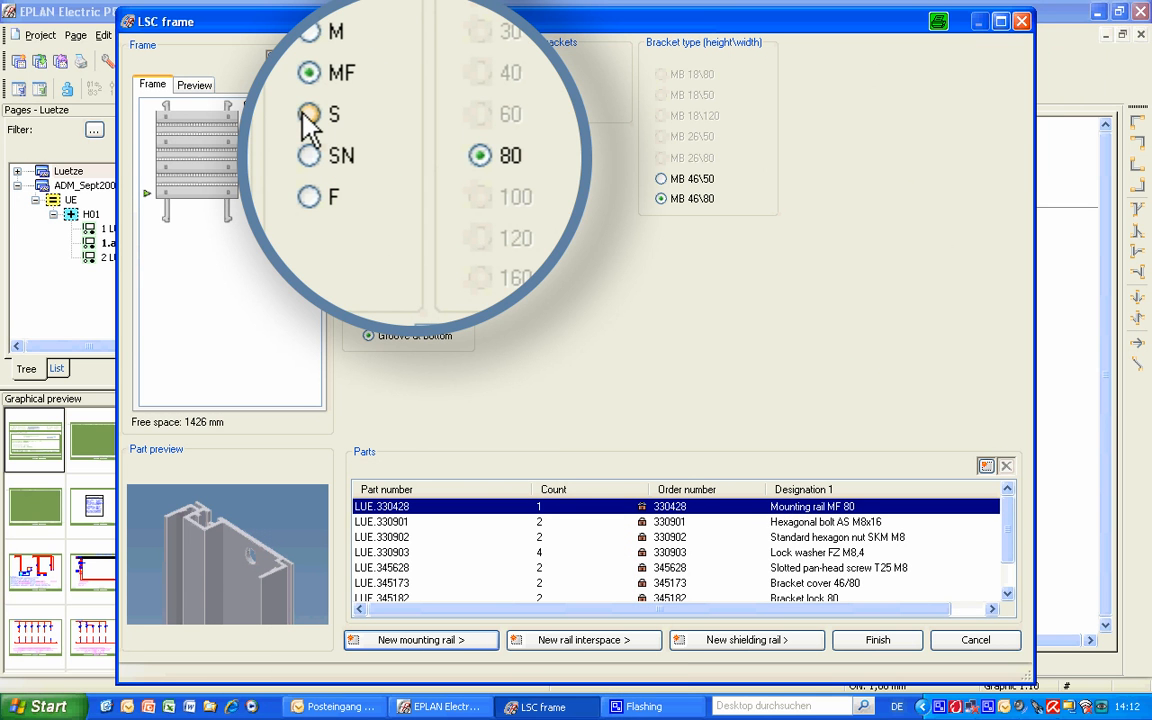
left_click(307, 116)
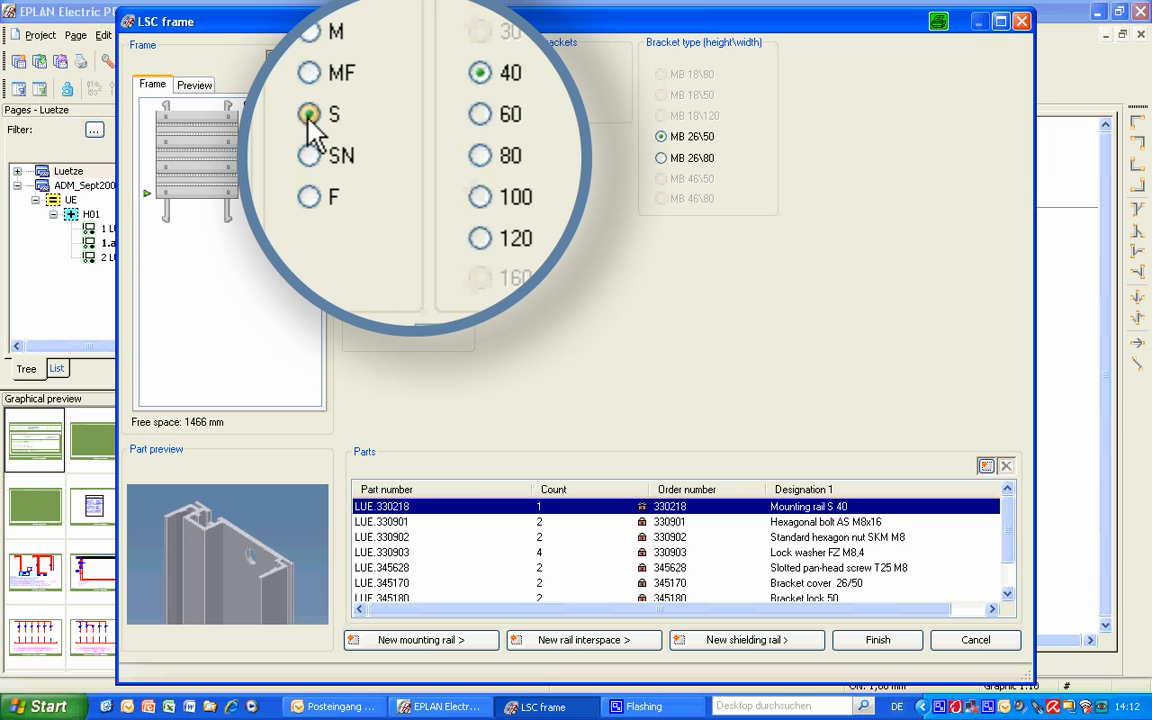
left_click(481, 240)
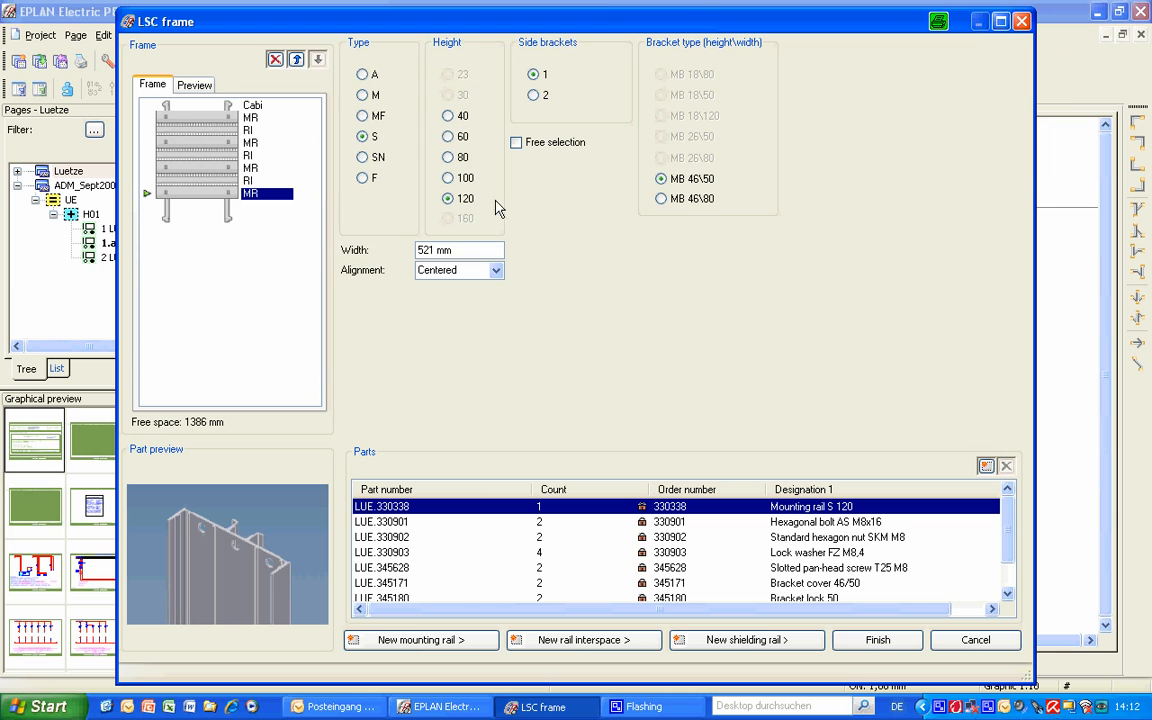
left_click(663, 200)
Step: Add a rail interspace below the fourth mounting rail with KP 300 wiring combs at top and bottom and cover KD50
left_click(581, 639)
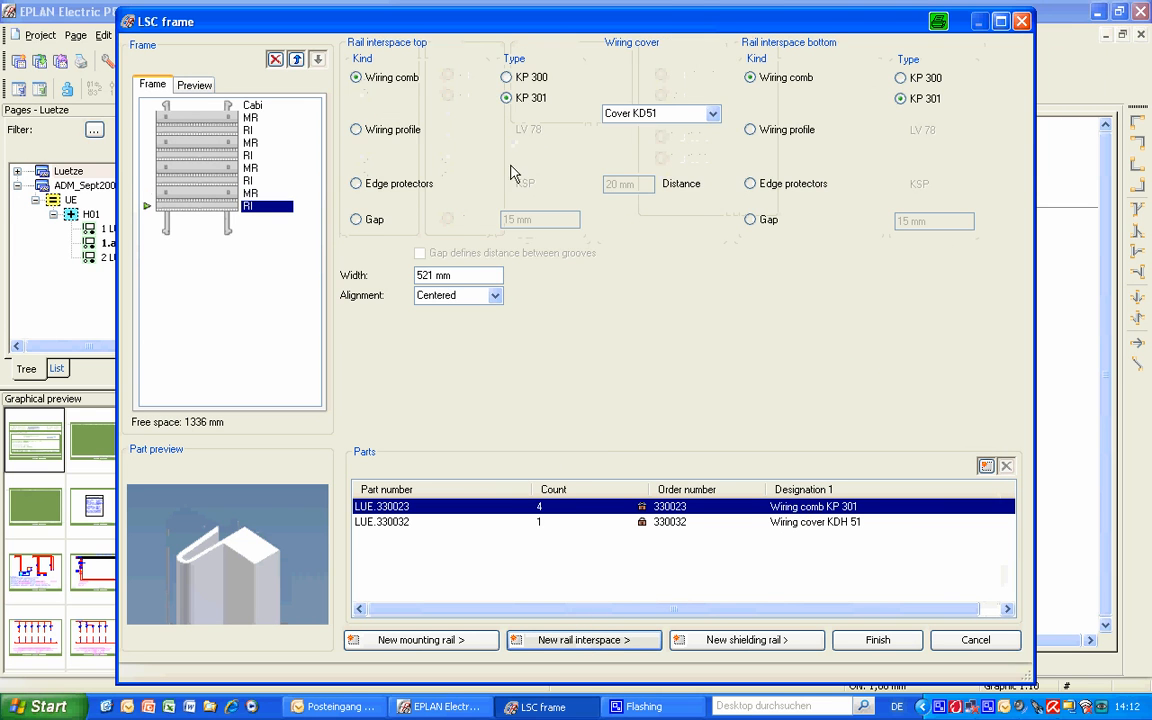
left_click(505, 77)
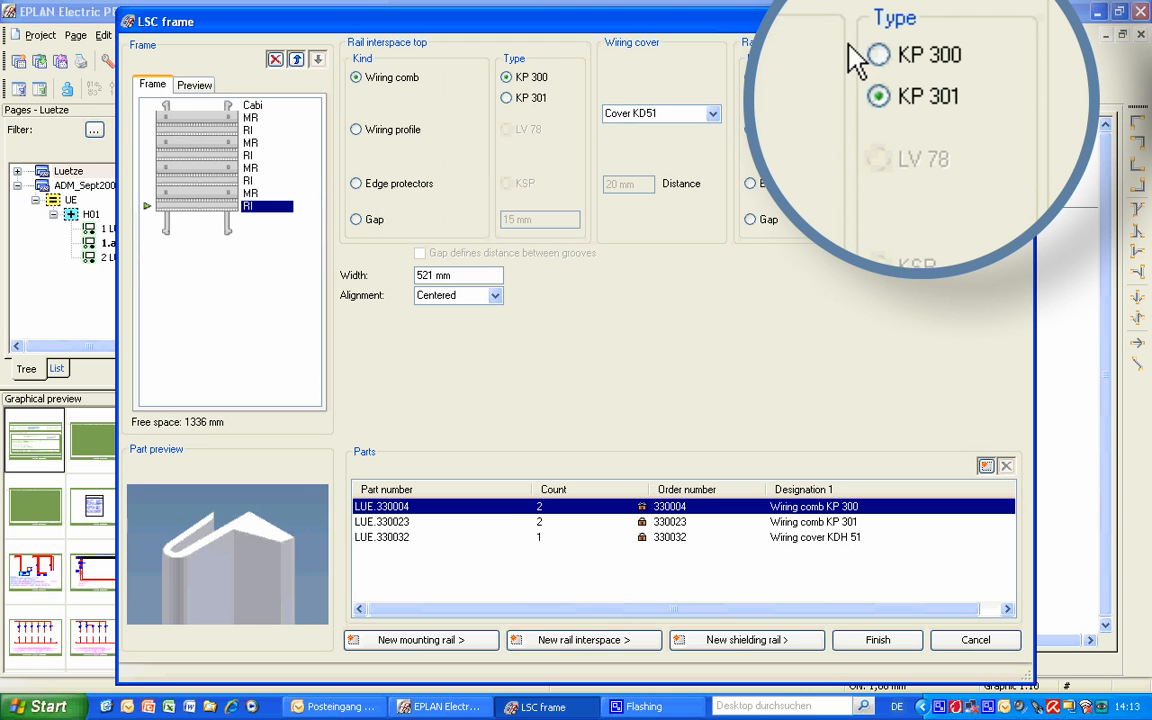
left_click(900, 77)
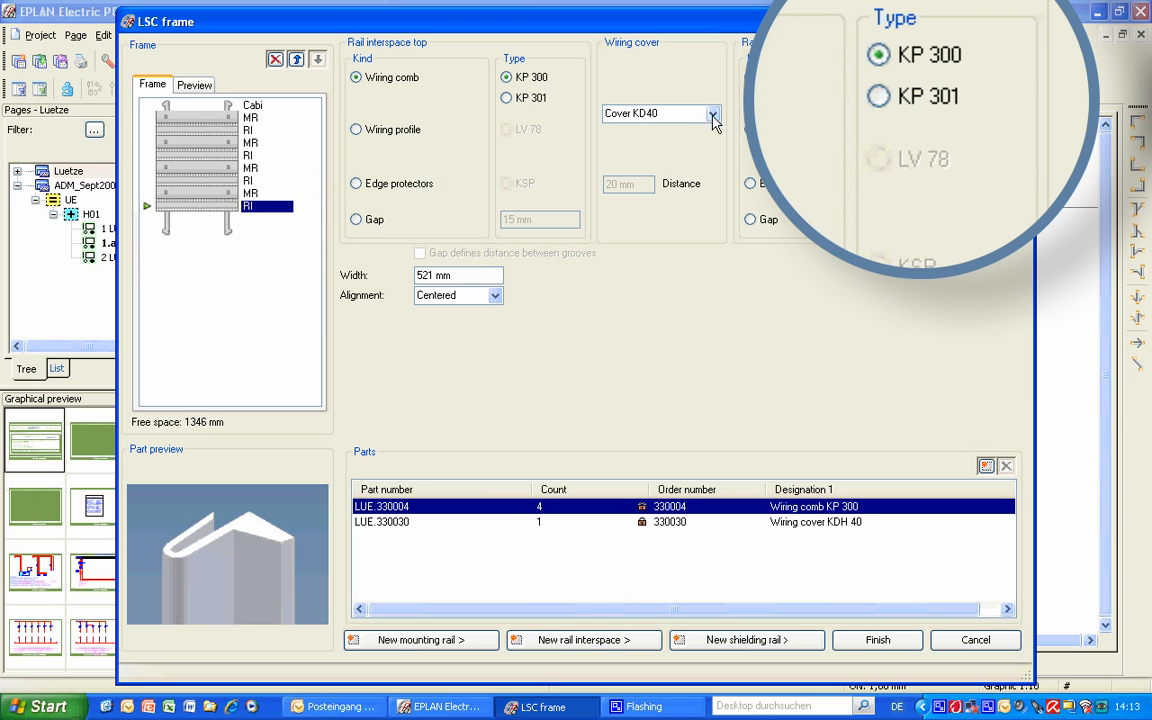
left_click(711, 115)
left_click(655, 183)
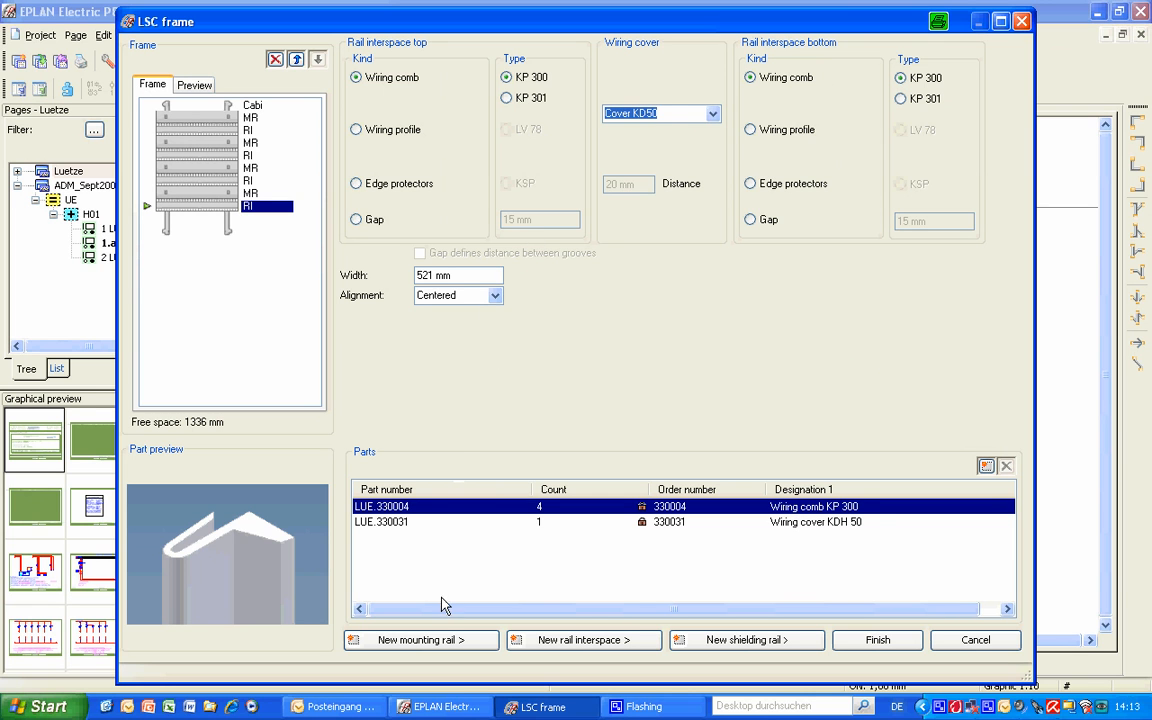
Step: Add two S 100 mounting rails with bracket type MB 46\80, each followed by a rail interspace with KP 300 wiring combs and cover KD50
left_click(440, 640)
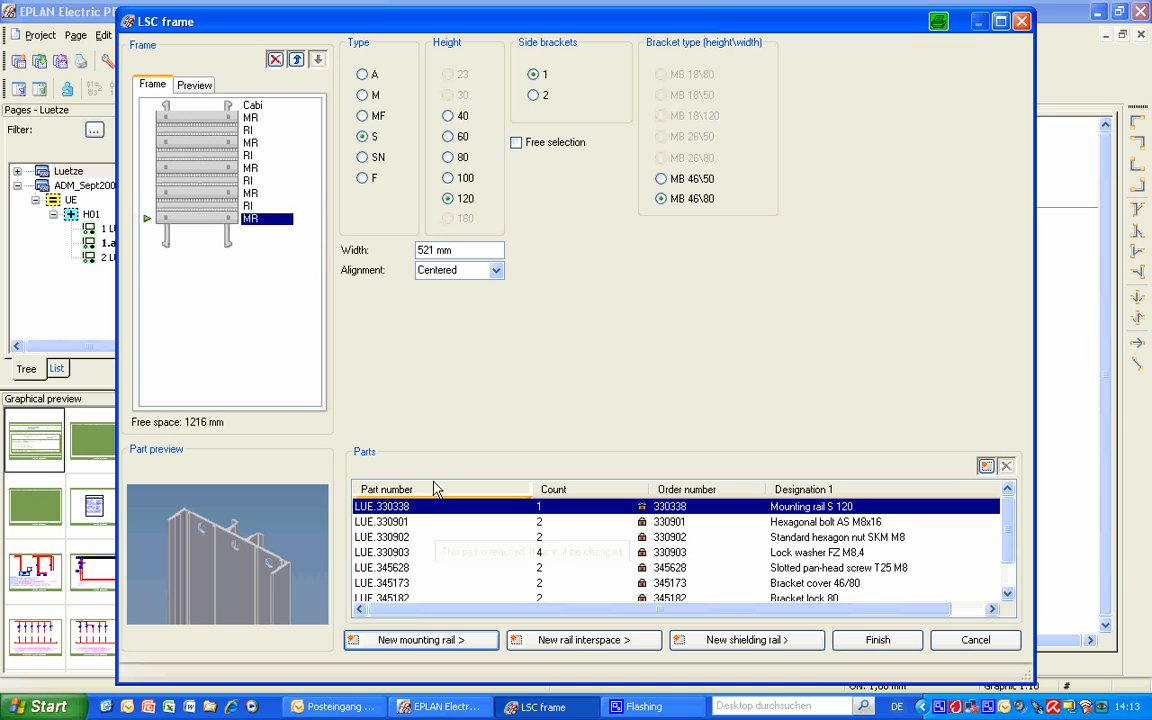
left_click(448, 178)
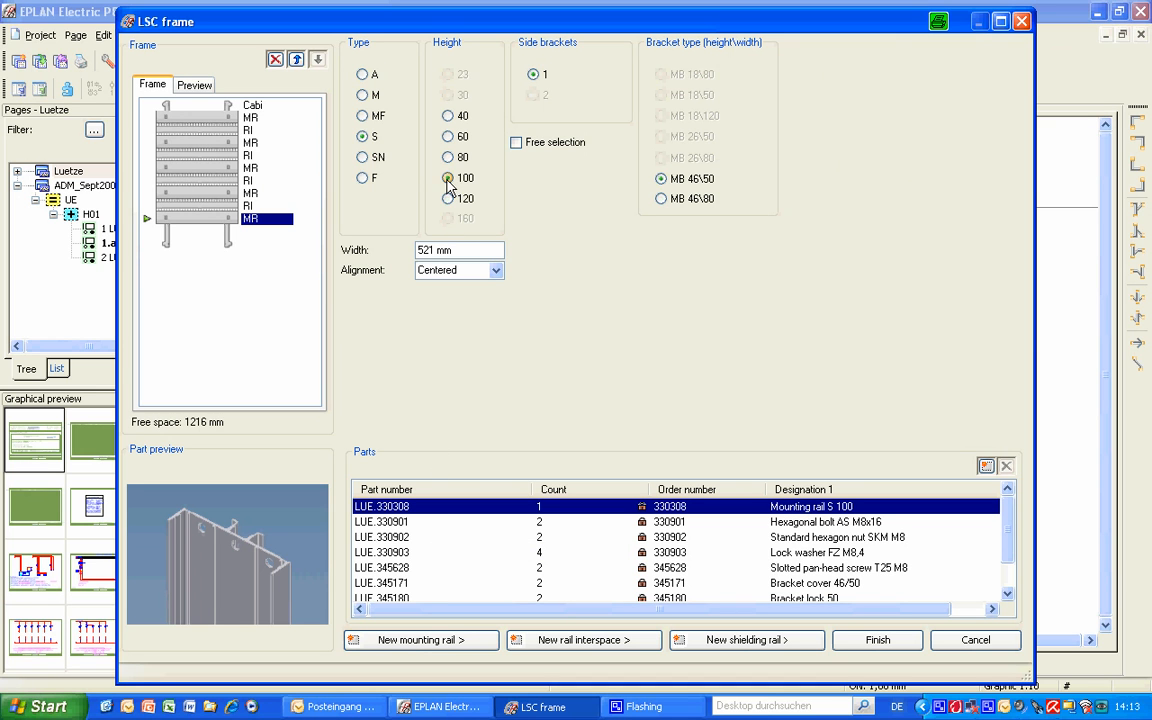
left_click(661, 199)
left_click(573, 641)
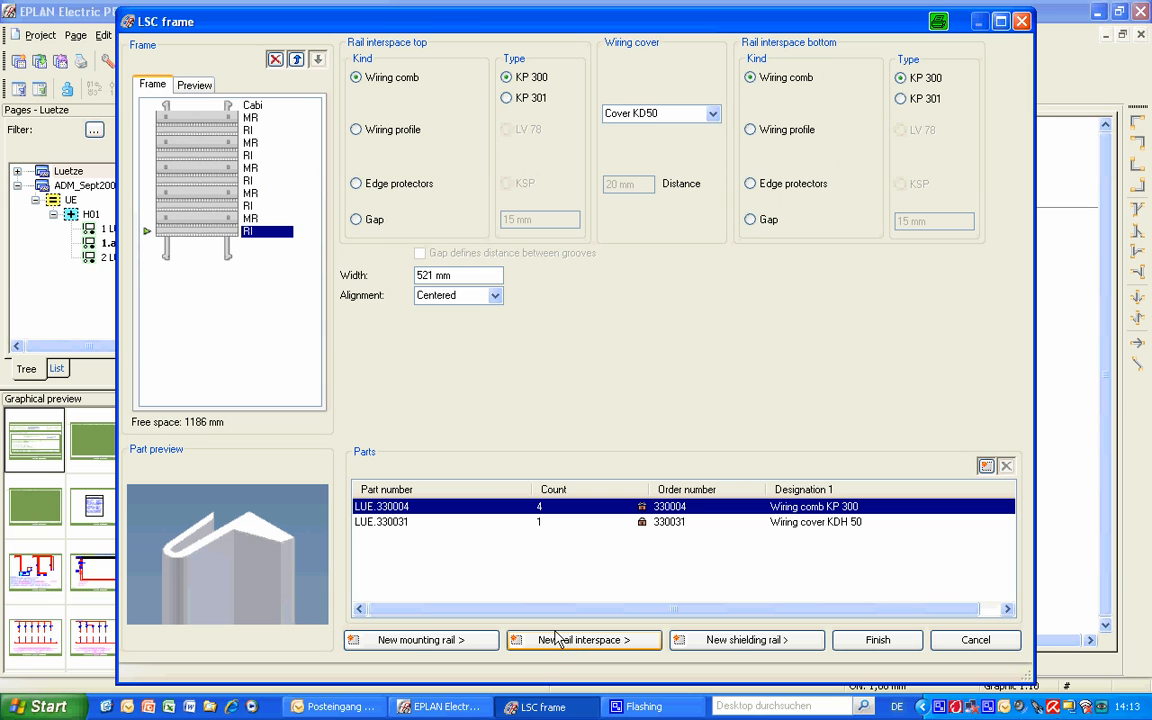
left_click(465, 648)
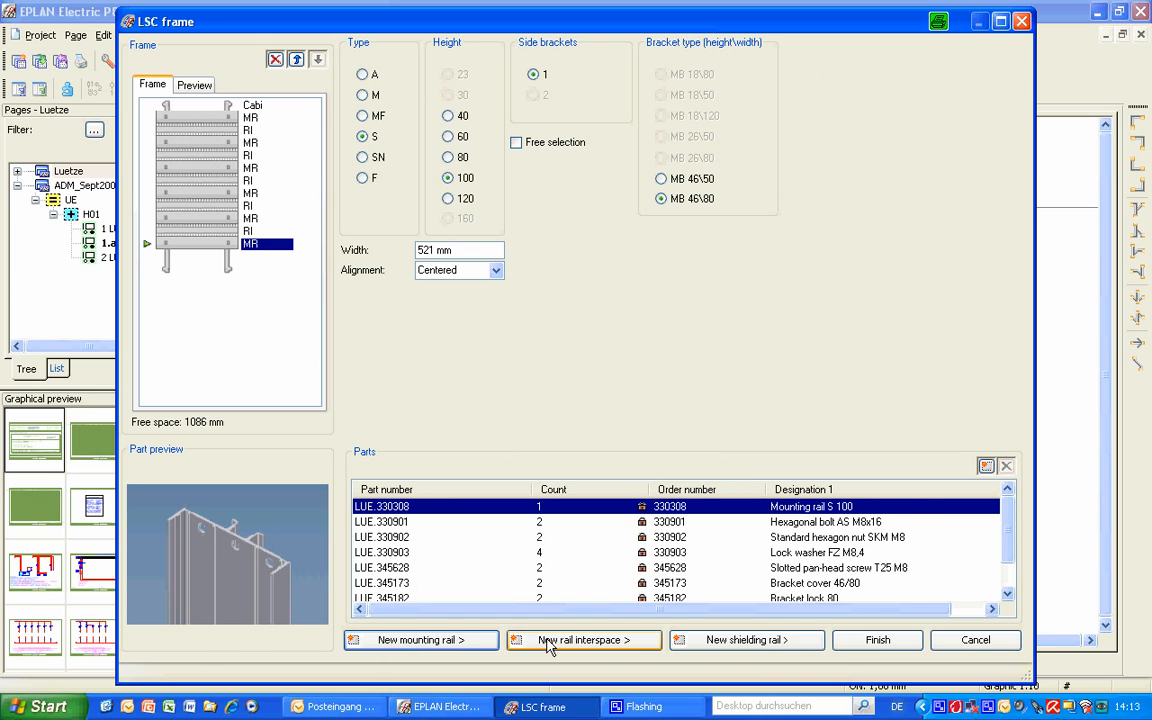
left_click(548, 645)
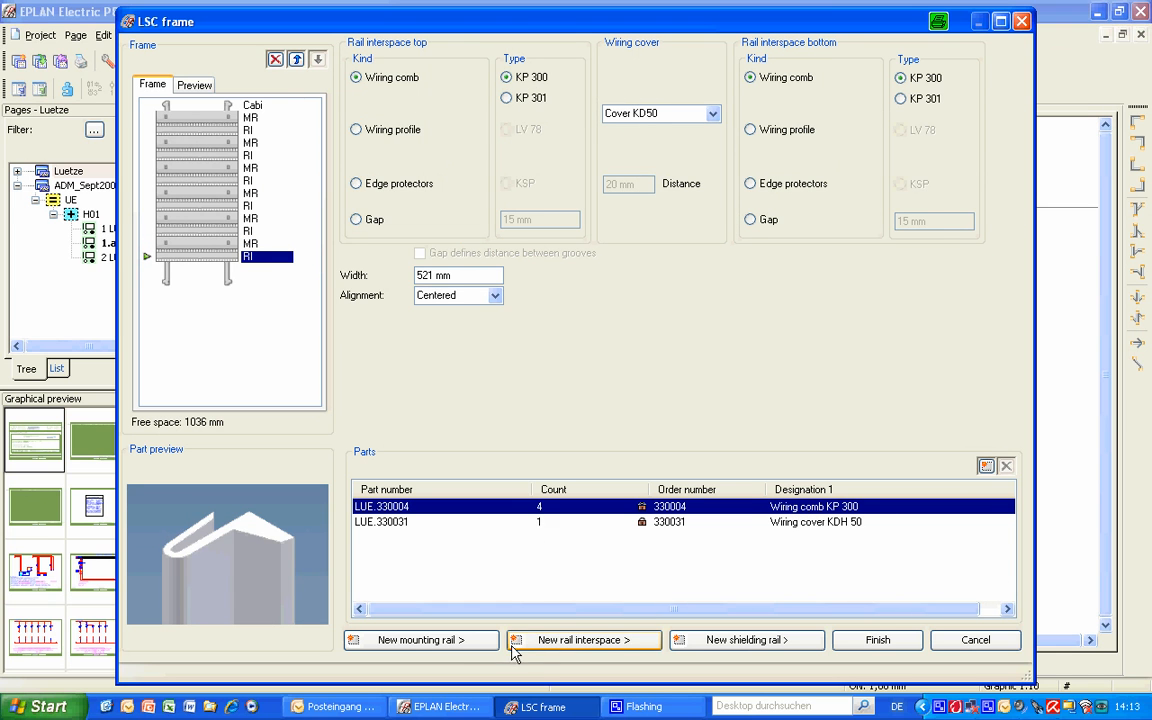
Step: Add a seventh mounting rail of type M with height 100 and bracket type MB 46\80
left_click(462, 645)
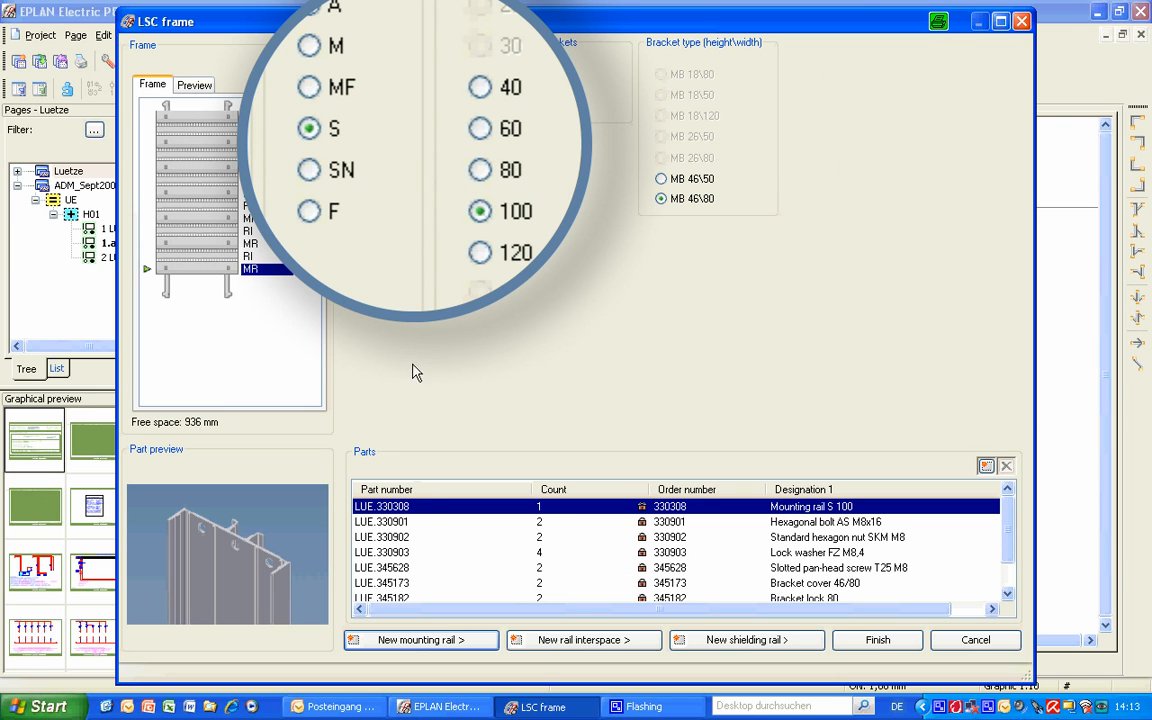
left_click(309, 48)
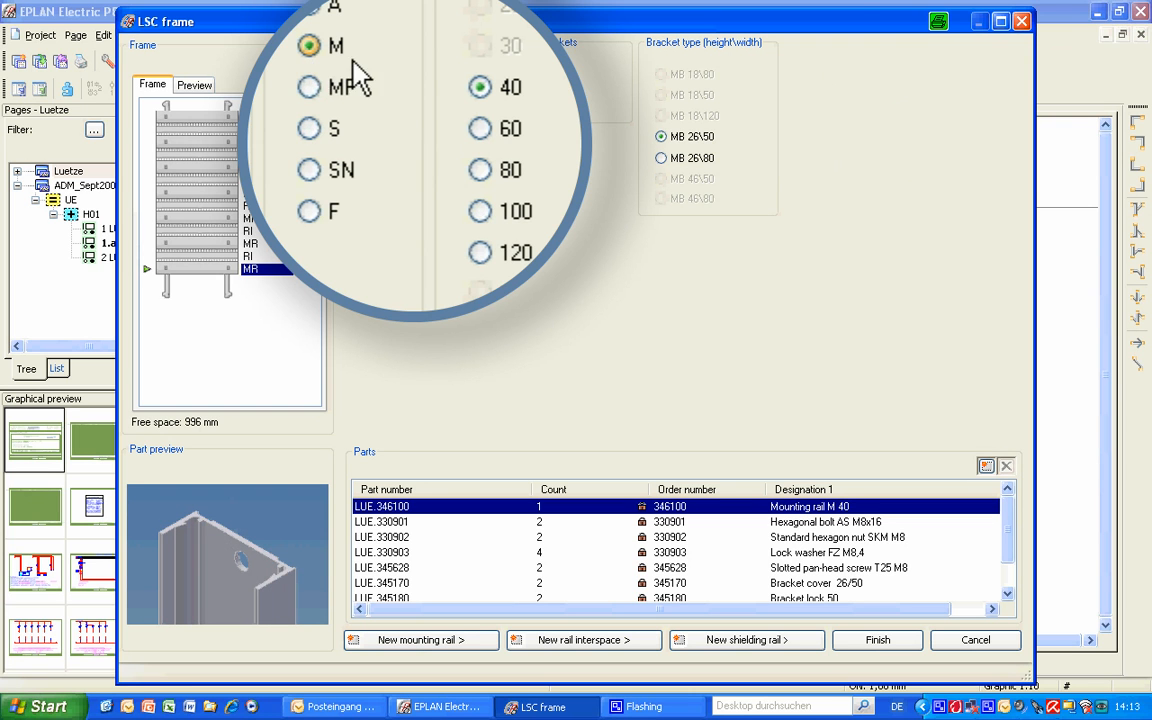
left_click(480, 211)
left_click(660, 199)
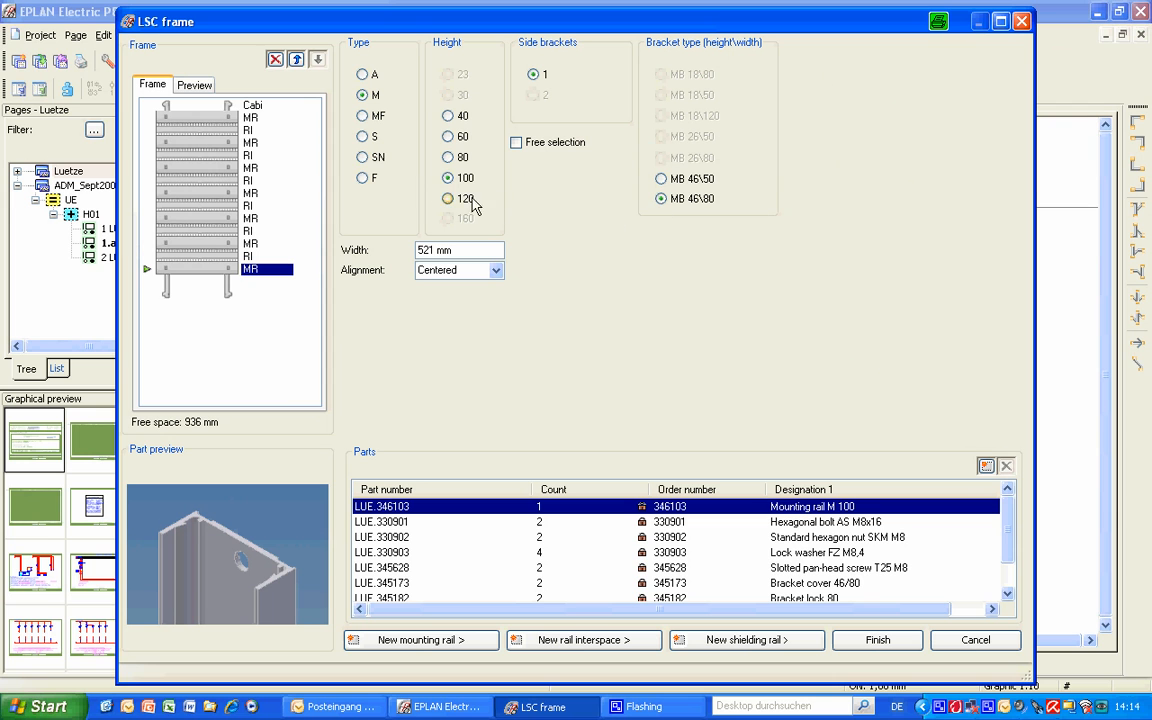
Step: Add an M 80 mounting rail with bracket type MB 46\80 directly below the M 100 rail, followed by a KP 300 rail interspace with cover KD50
left_click(411, 639)
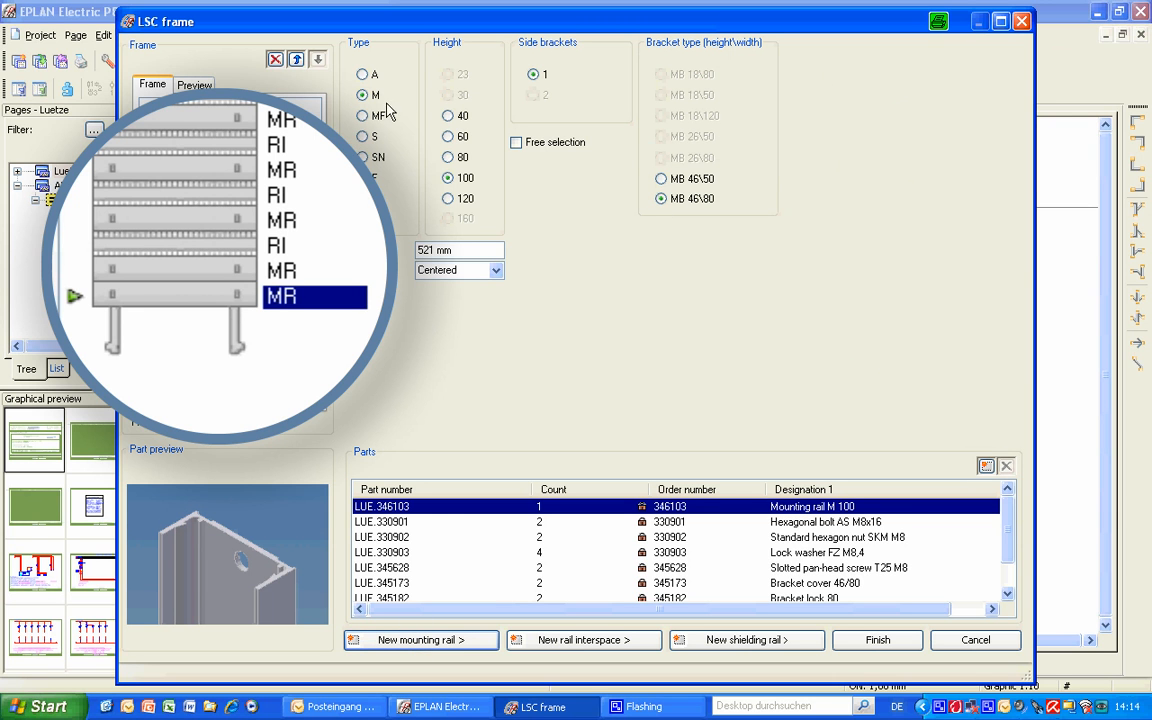
left_click(449, 157)
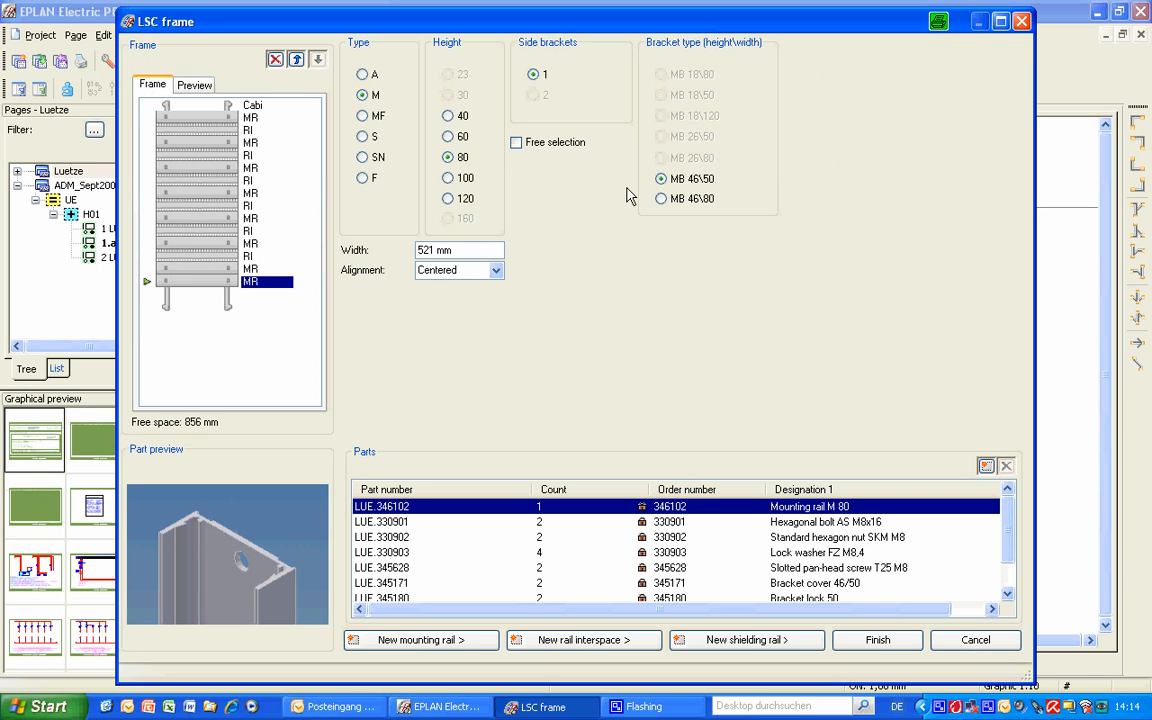
left_click(659, 199)
left_click(571, 644)
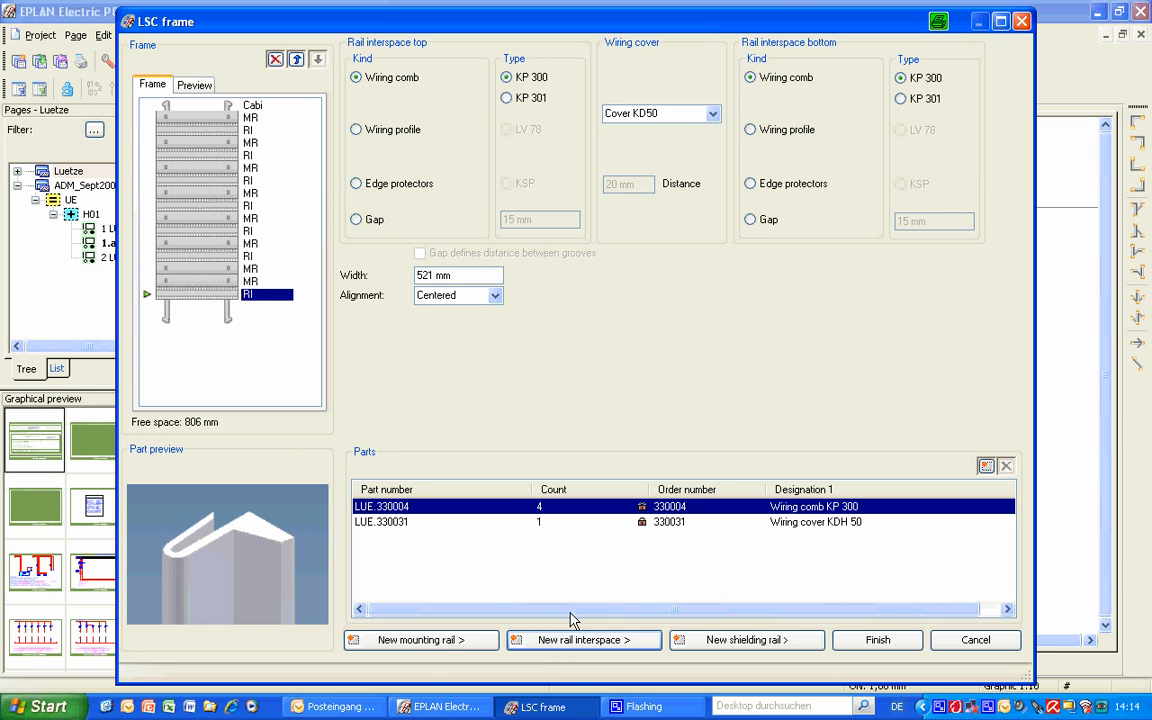
Step: Add two SN 120 mounting rails with bracket type MB 46\80, each followed by a rail interspace with KP 300 wiring combs and cover KD50
left_click(420, 642)
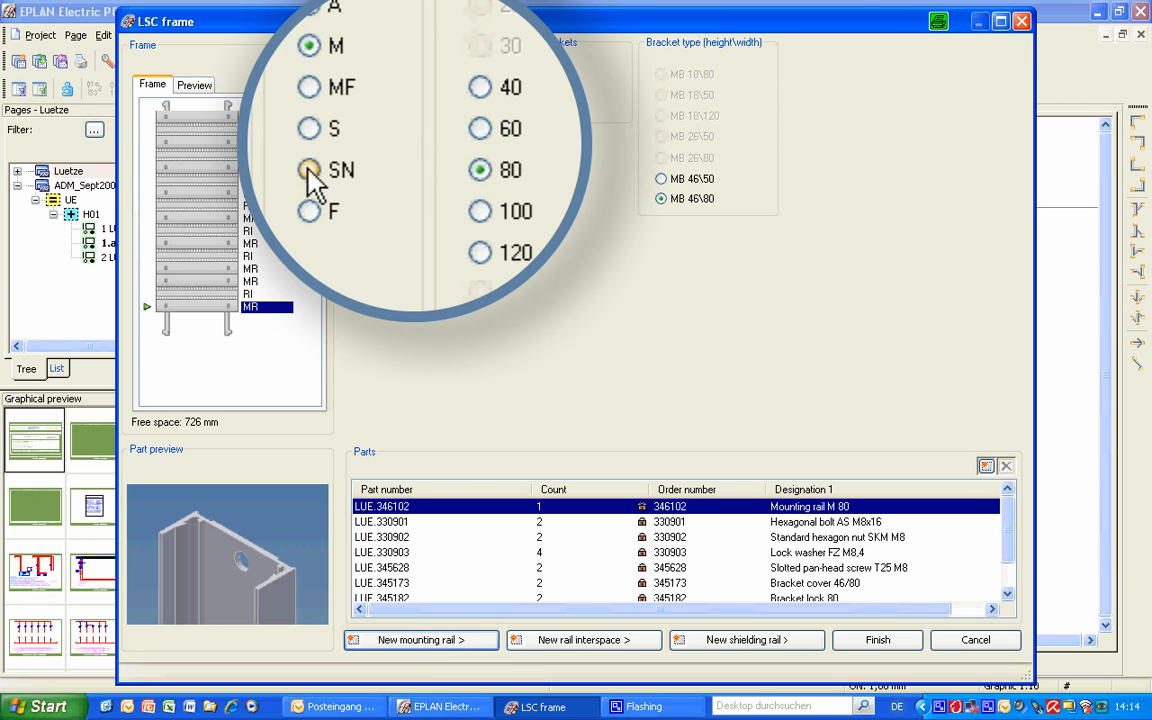
left_click(309, 172)
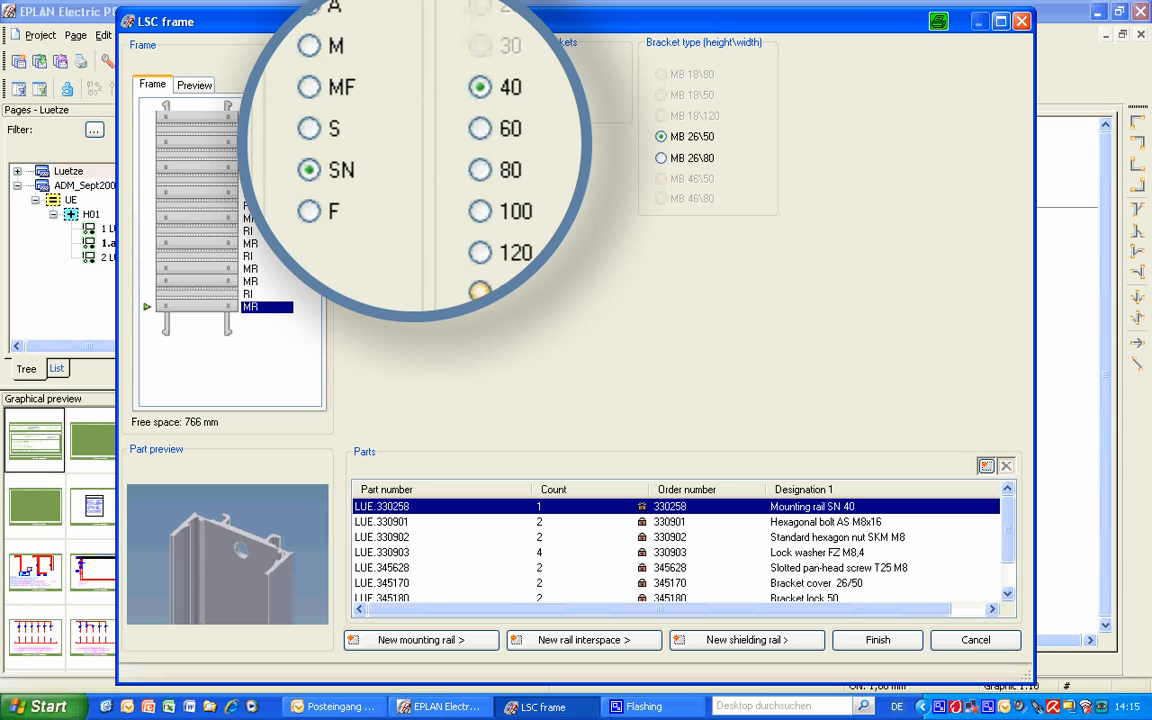
left_click(448, 199)
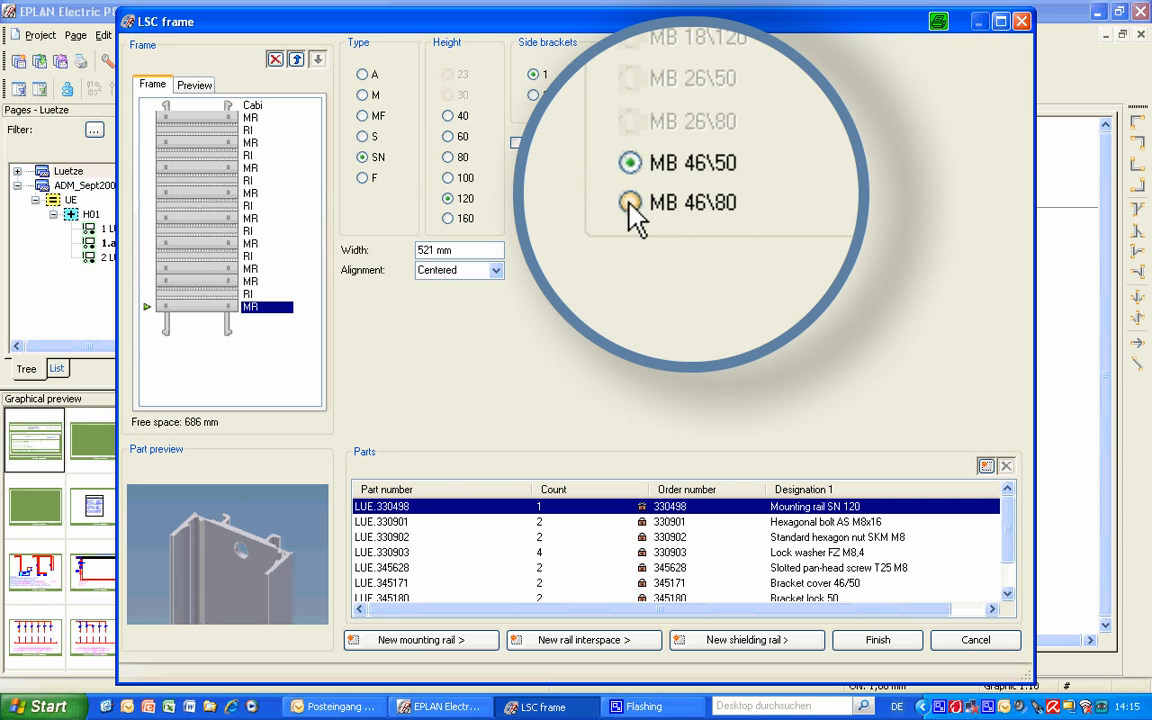
left_click(660, 198)
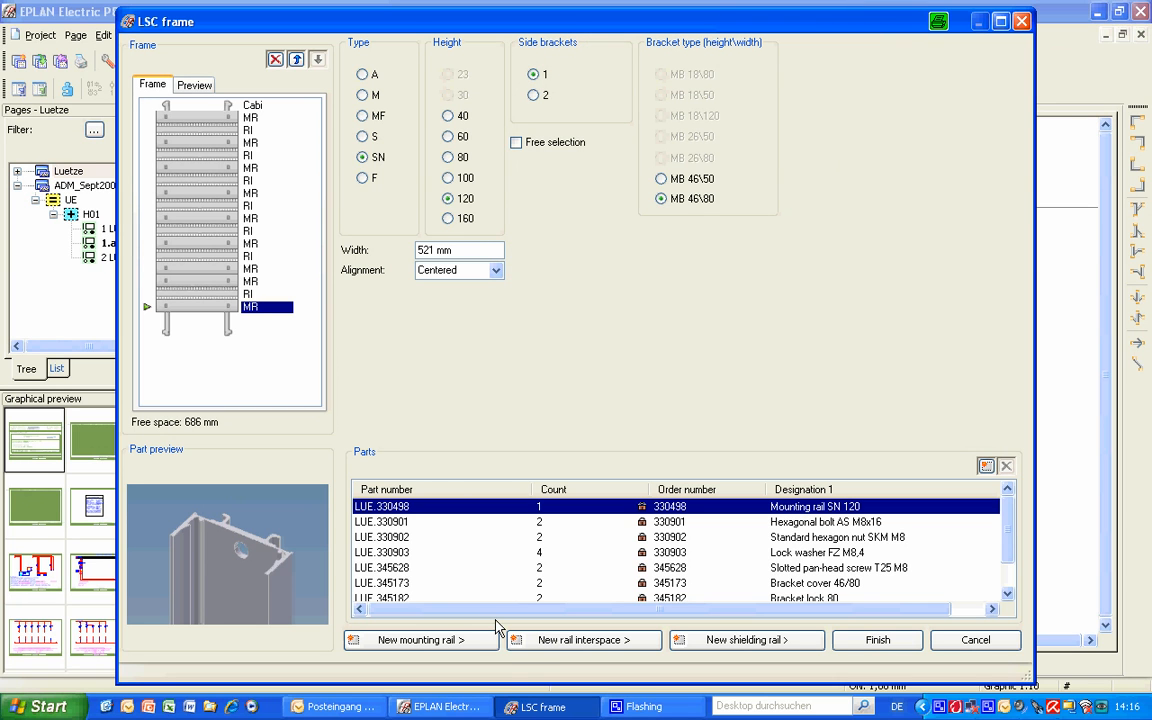
left_click(530, 642)
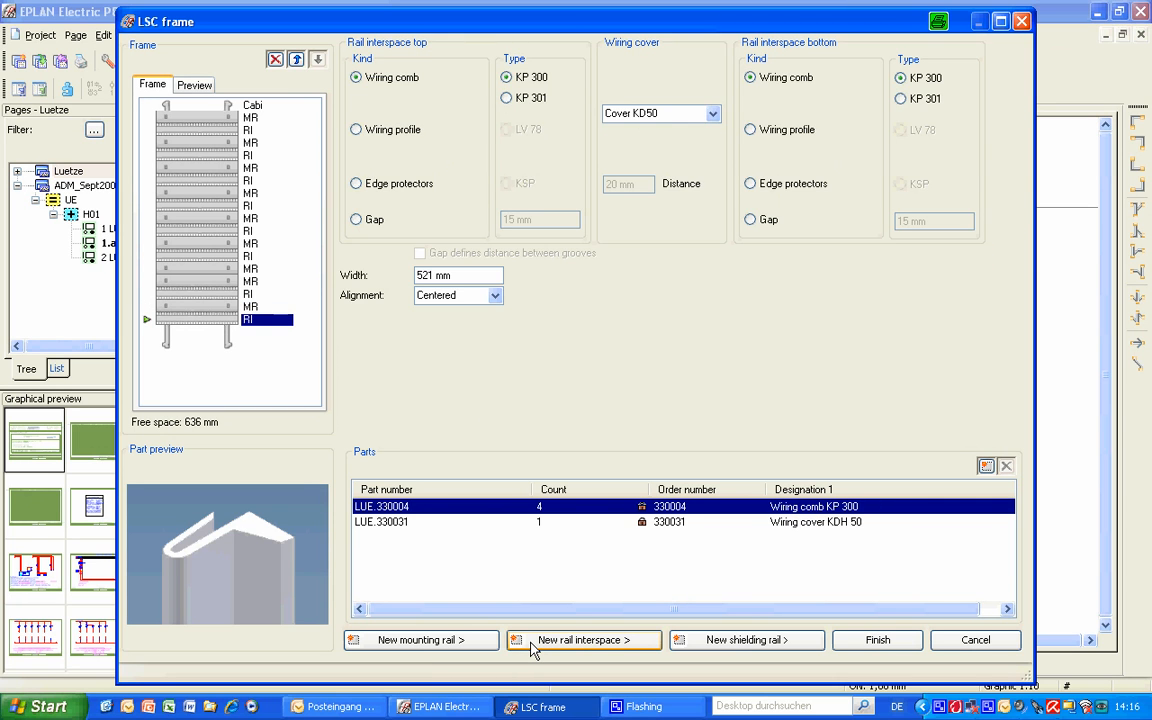
left_click(449, 650)
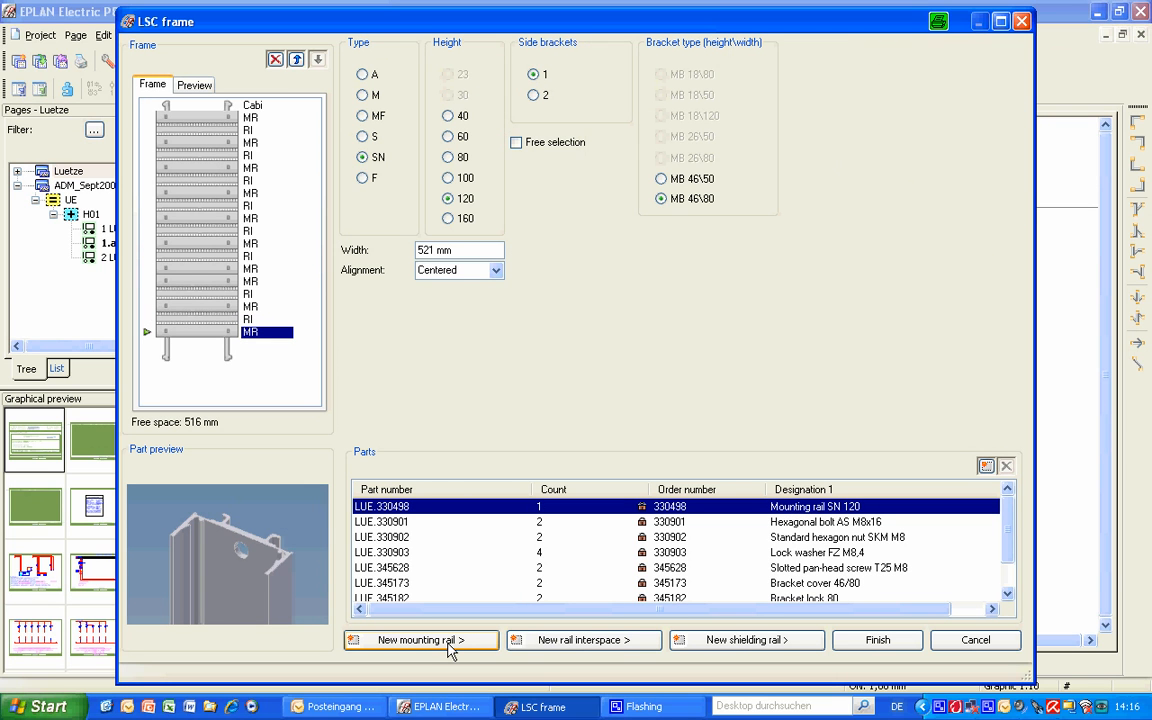
left_click(576, 643)
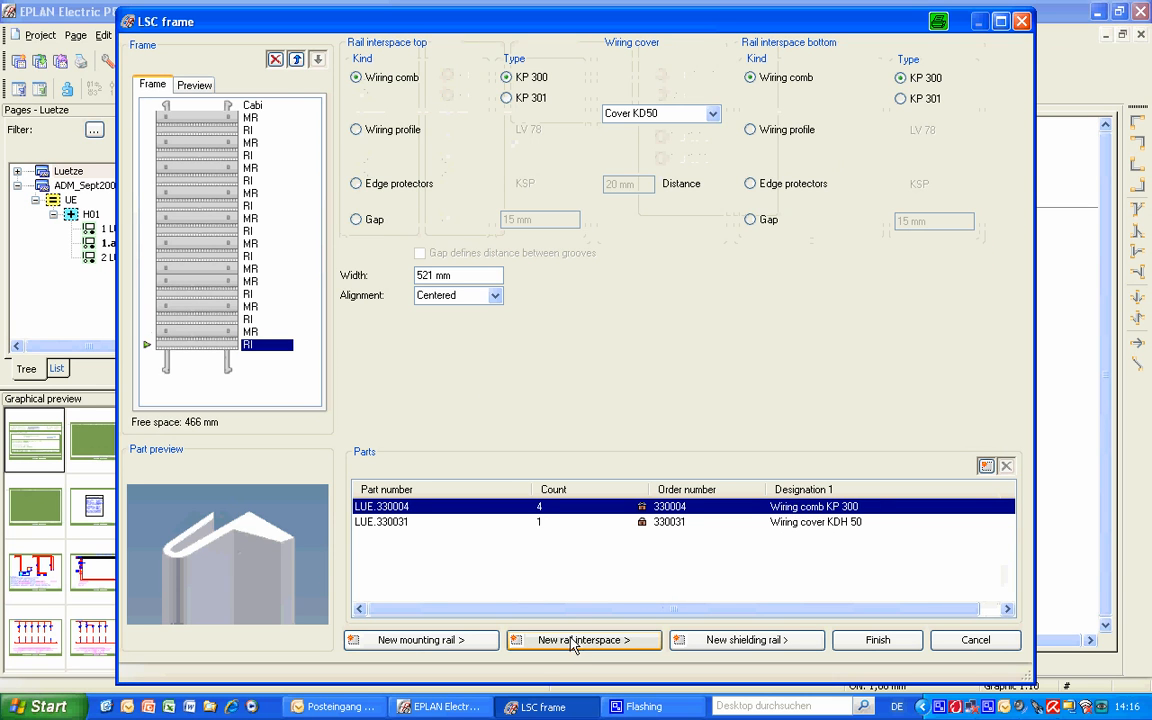
Step: Add an eleventh mounting rail of type SN with height 80 and bracket type MB 46\80
left_click(421, 641)
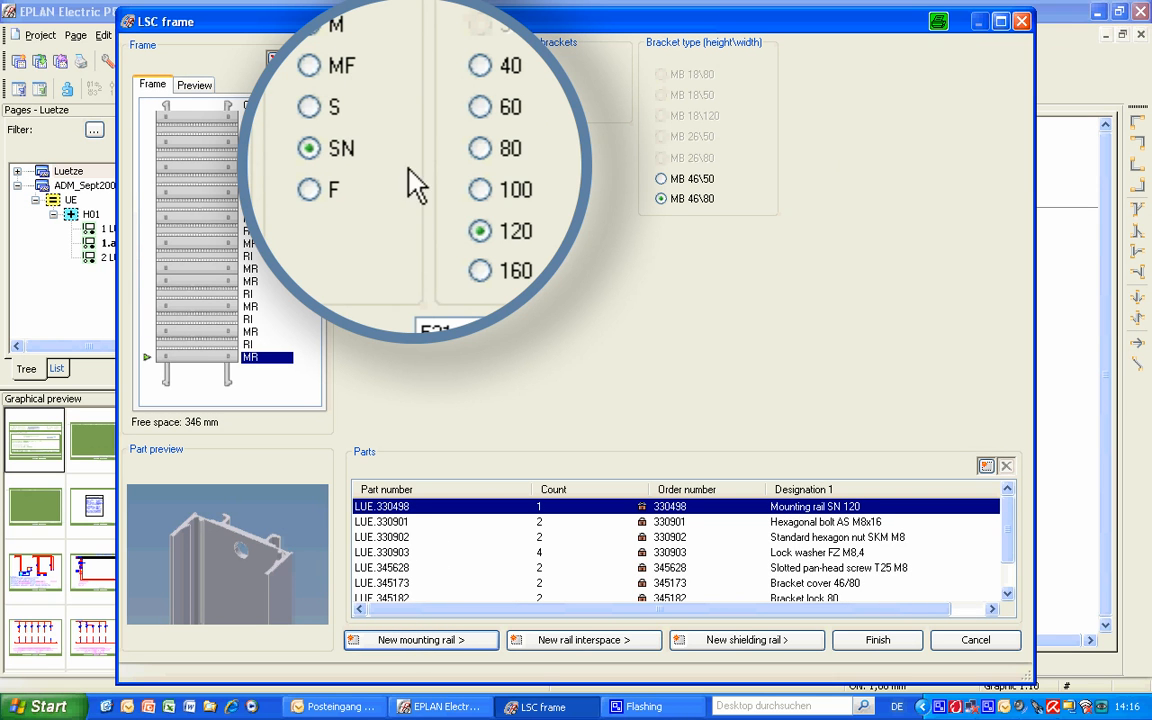
left_click(478, 150)
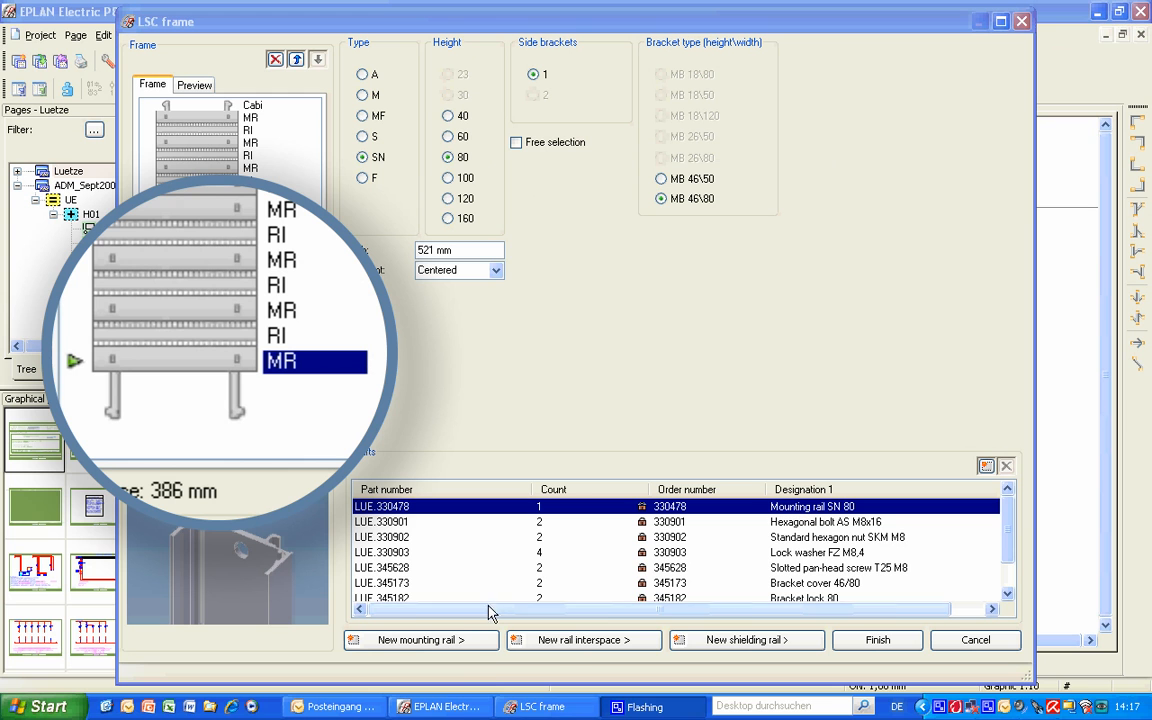
Step: Add a rail interspace with KP 300 wiring comb at top, 25 mm gap at bottom and no cover, followed by a front shielding rail
left_click(570, 640)
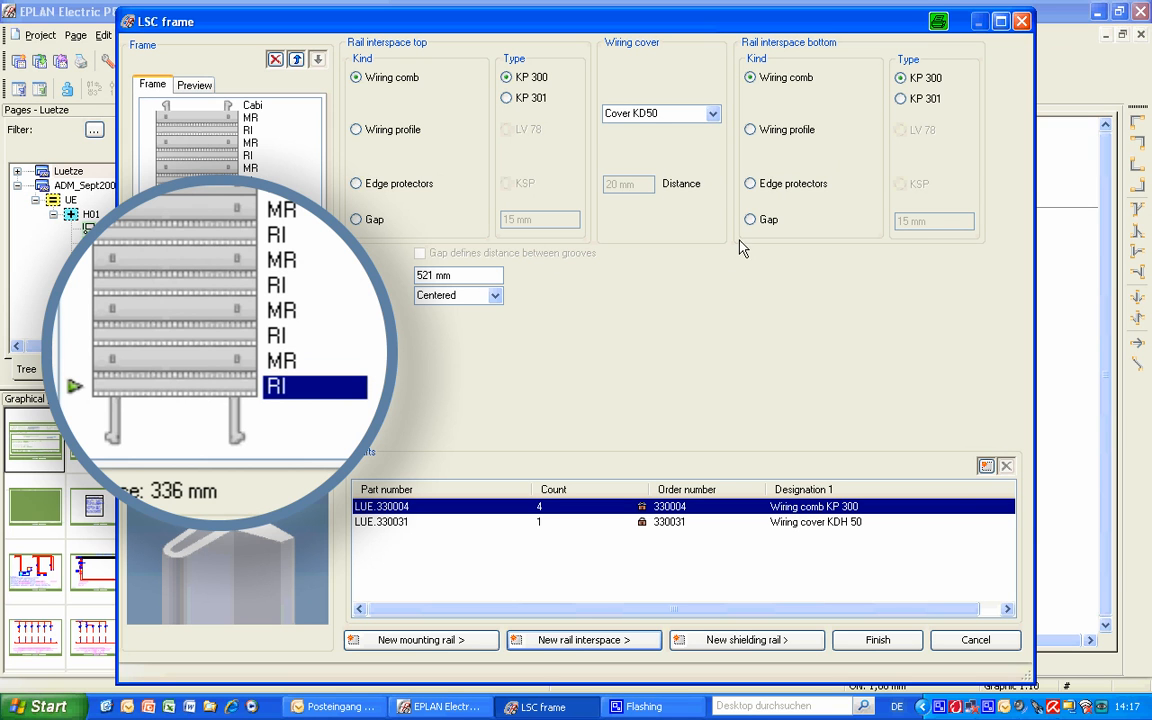
left_click(713, 114)
left_click(665, 160)
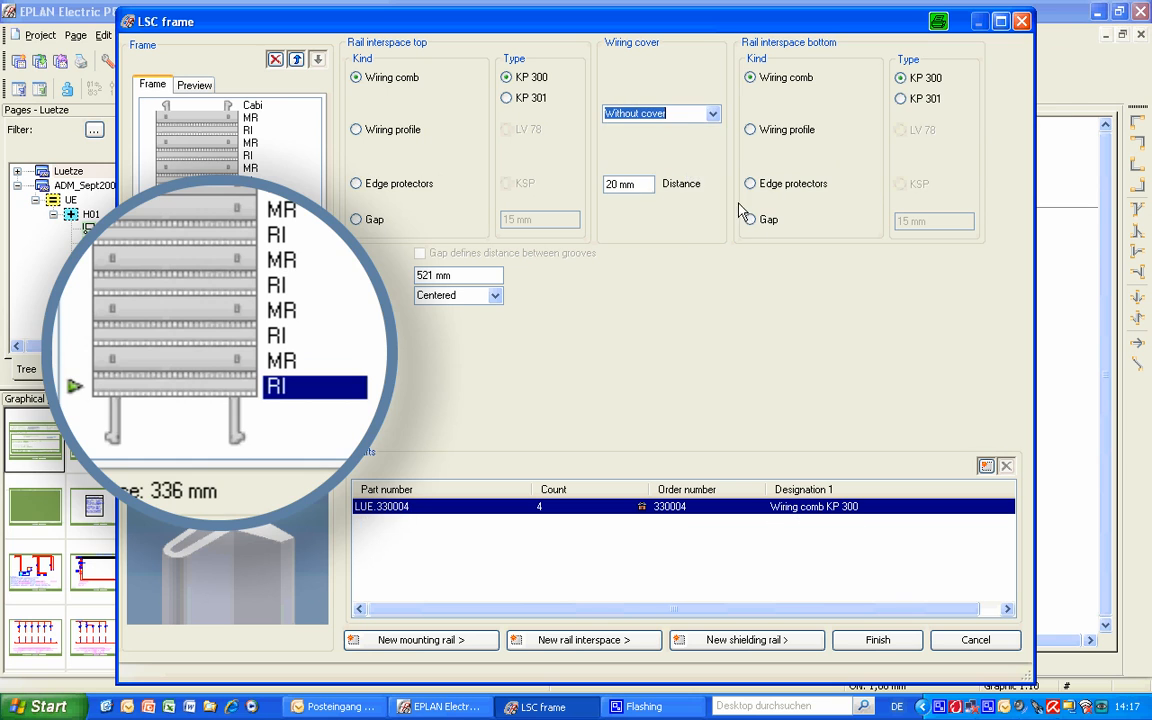
left_click(749, 219)
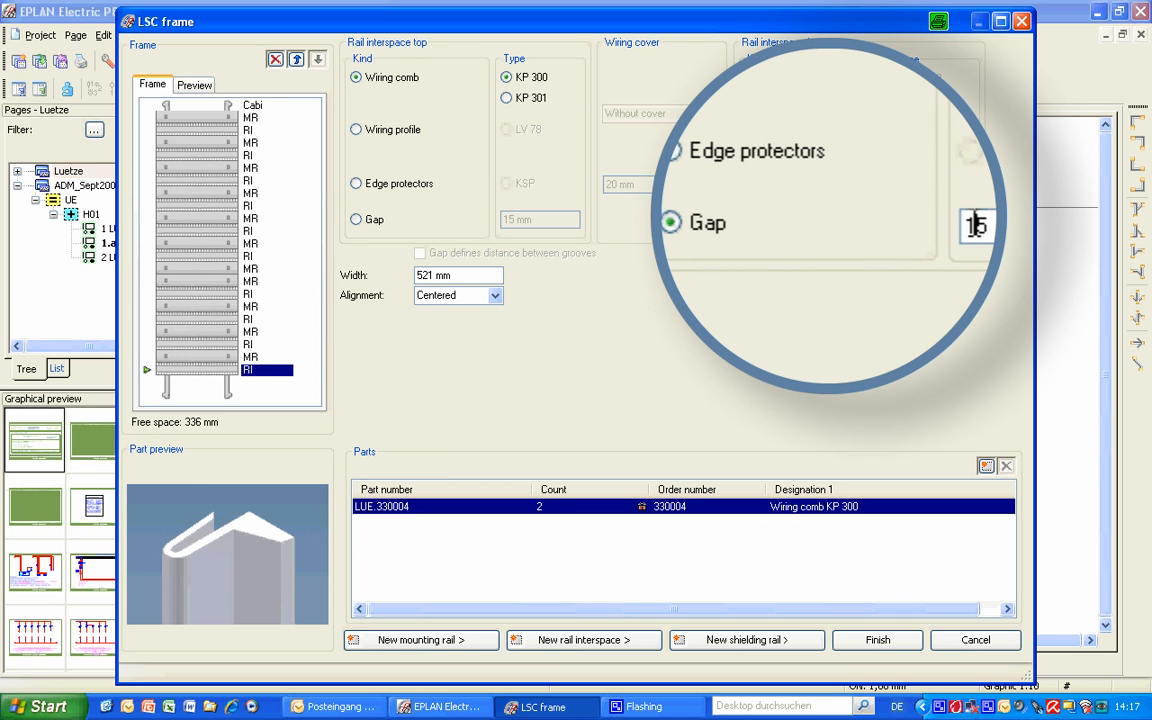
key("BackSpace")
type("25")
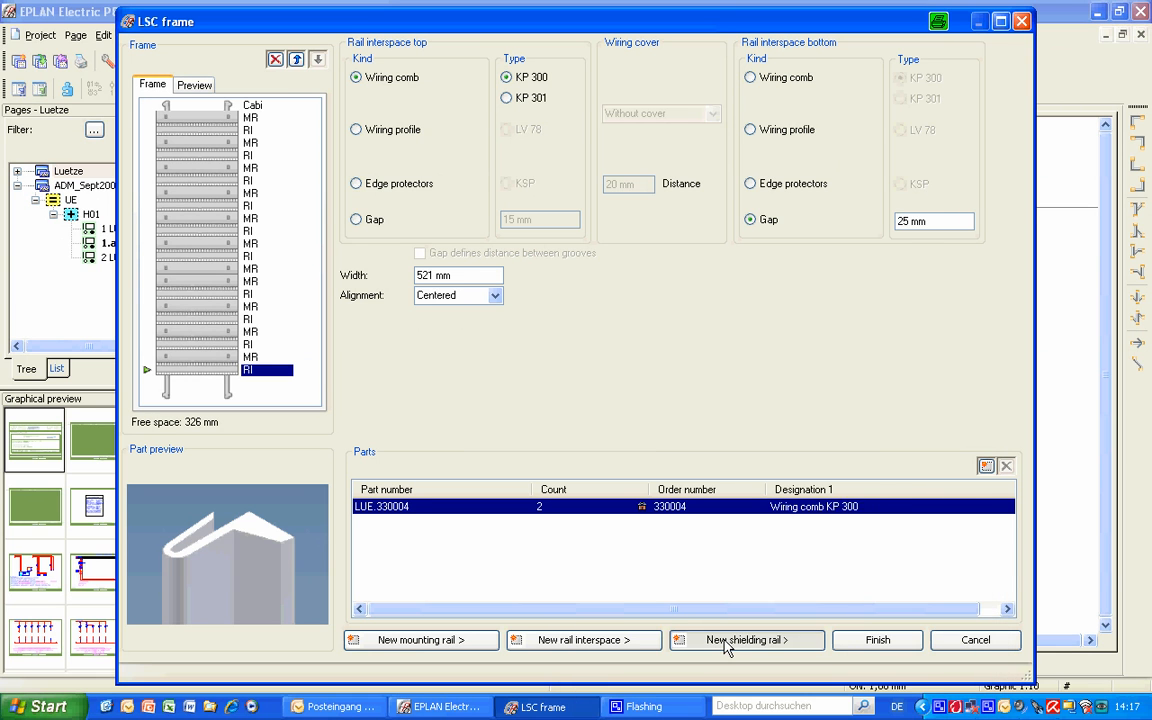
left_click(725, 643)
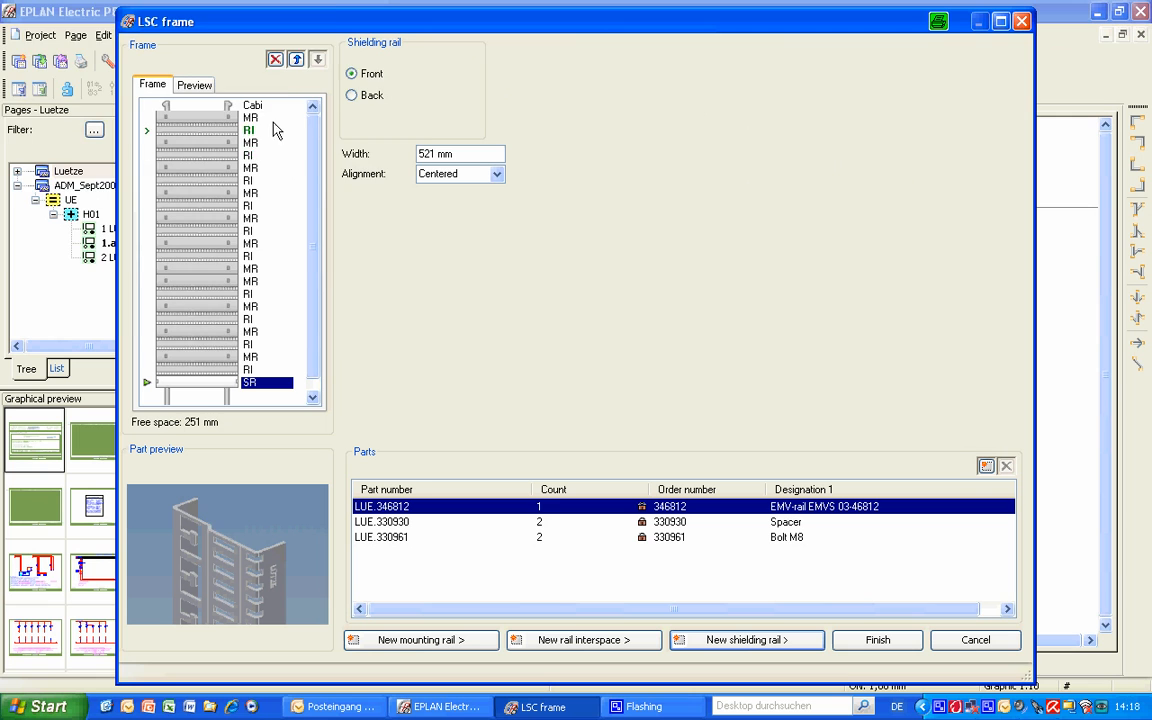
Step: Check the dimensioned preview of the frame, and return to the frame structure to show the settings of the SN 80 mounting rail
left_click(189, 47)
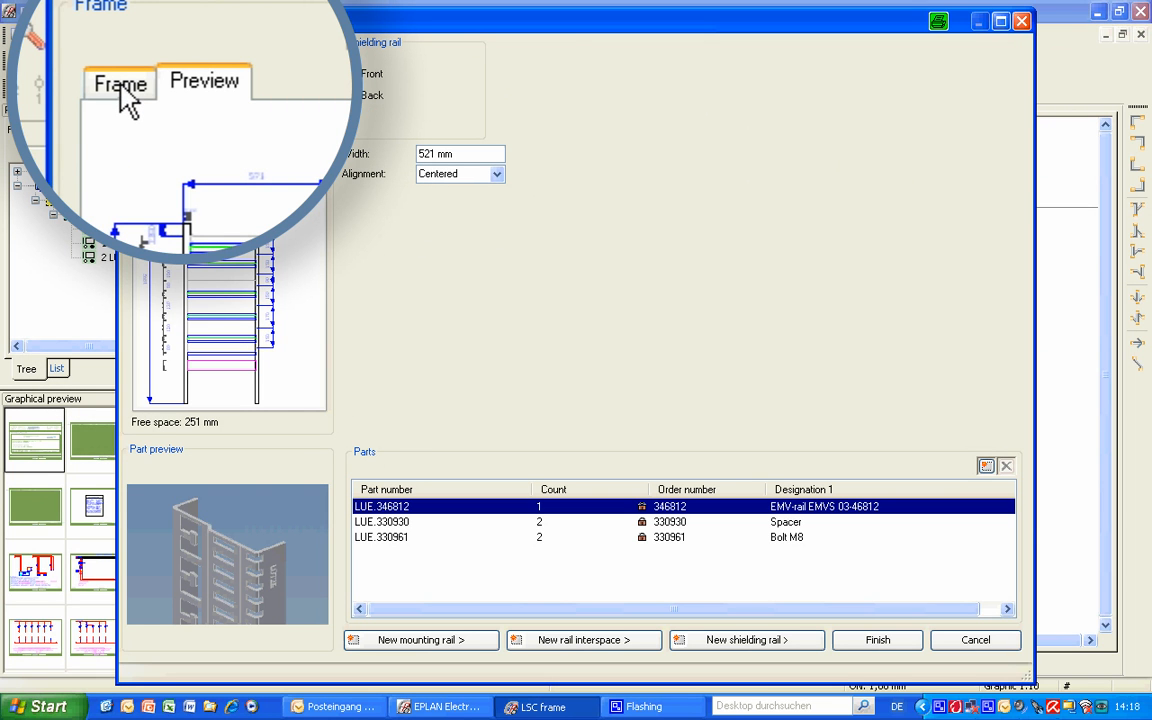
left_click(152, 85)
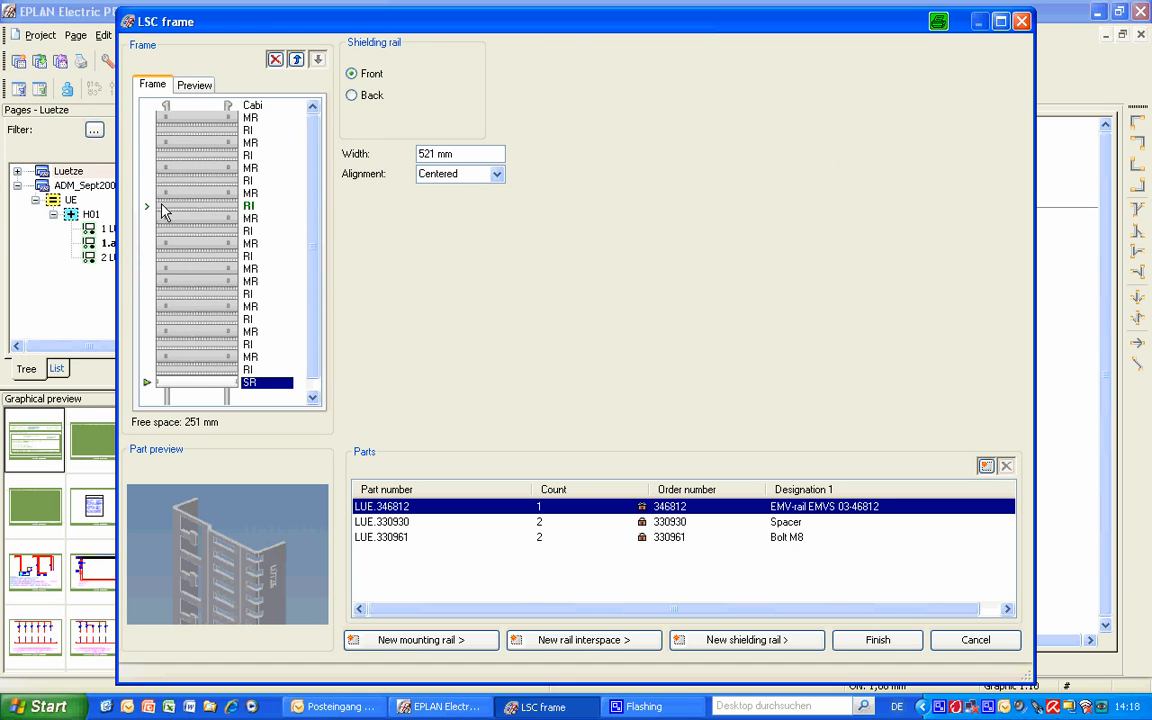
left_click(245, 357)
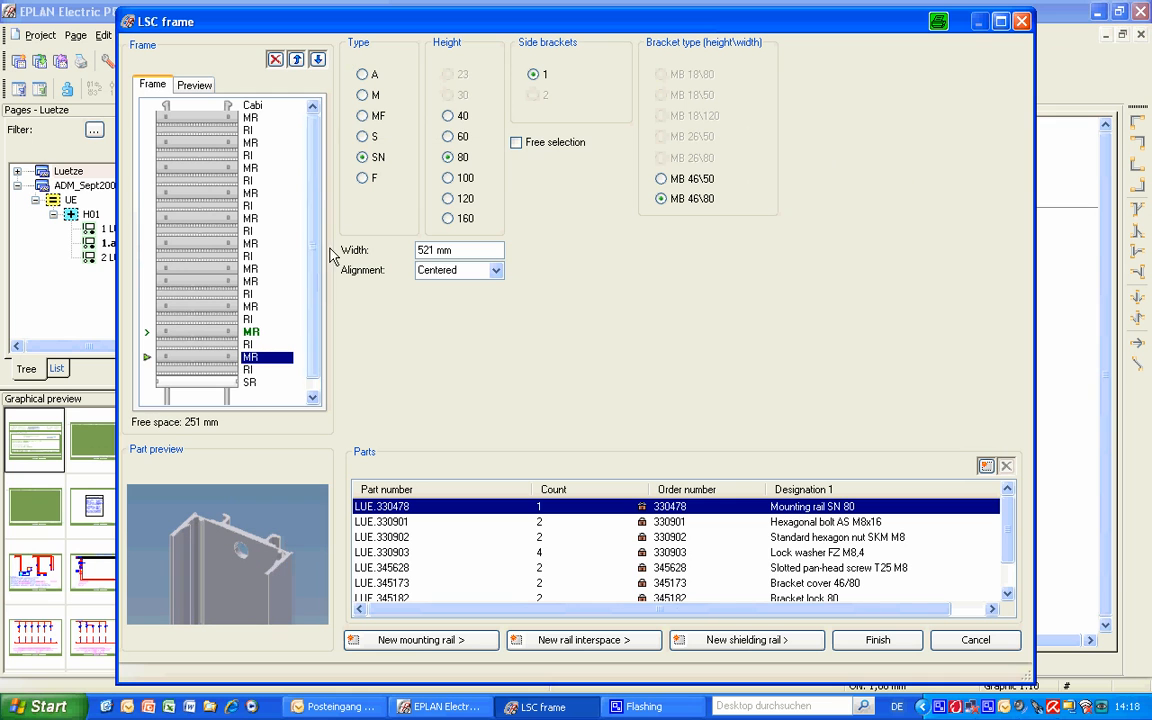
Step: Add another SN 80 mounting rail, insert a rail interspace with KP 300 wiring combs and cover KD50 above it, and finish the frame
left_click(419, 640)
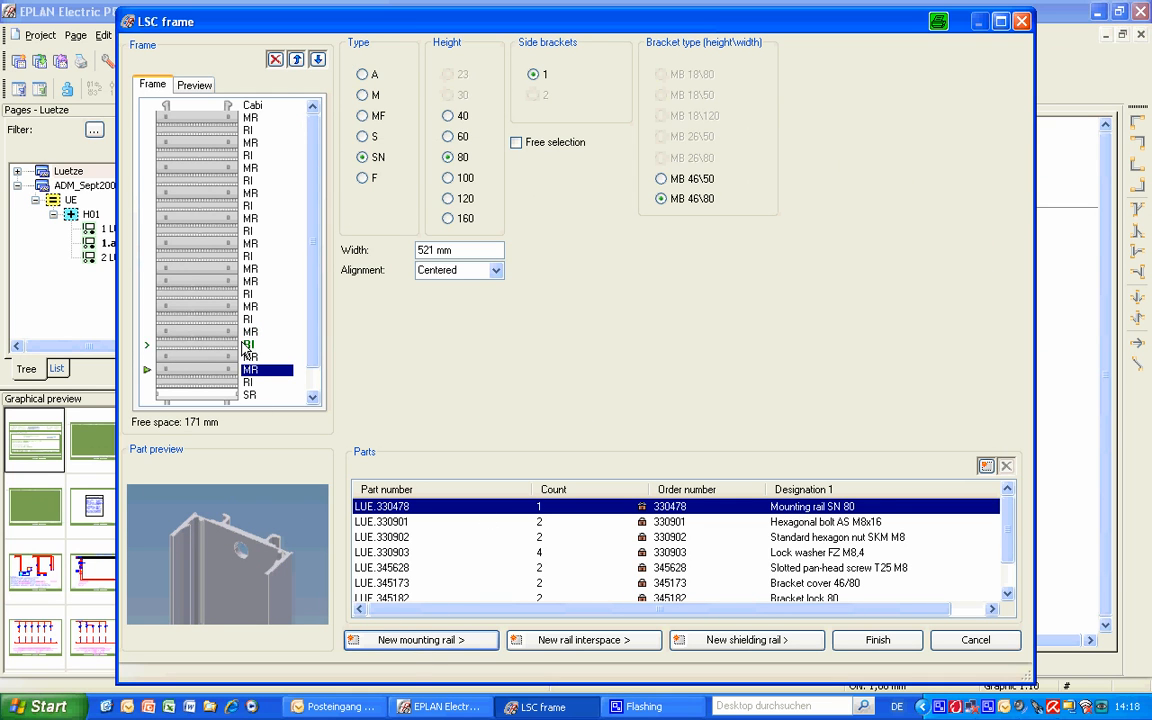
left_click(233, 358)
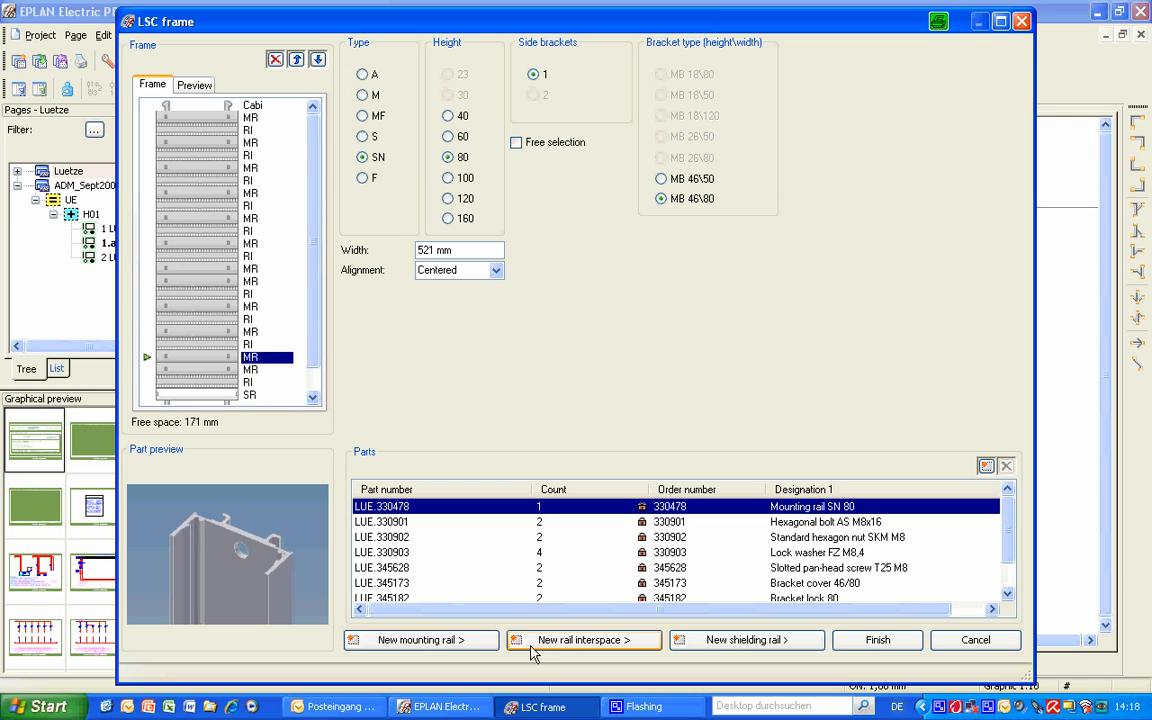
left_click(574, 642)
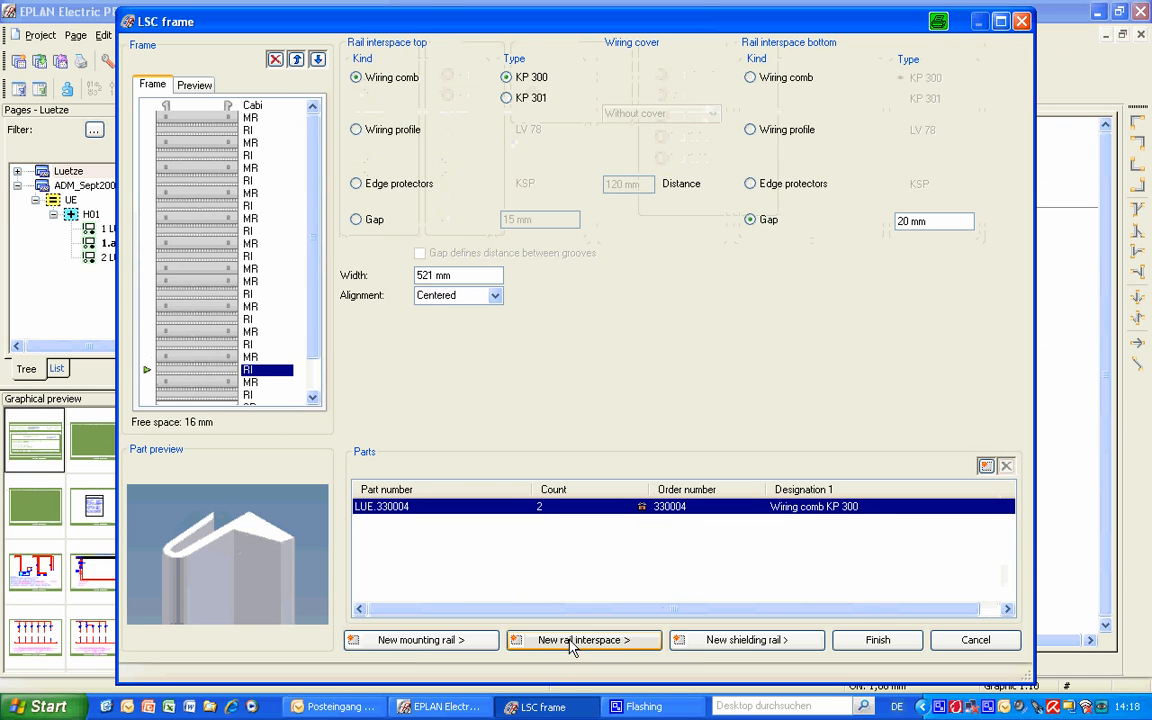
left_click(750, 78)
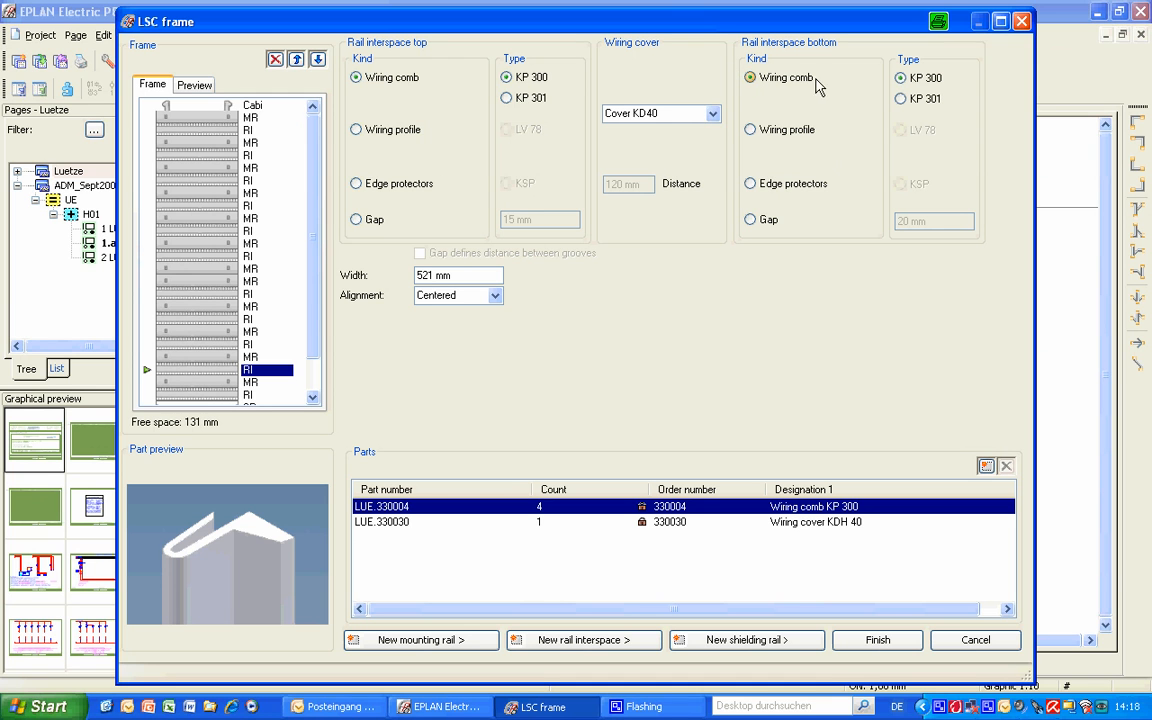
left_click(712, 114)
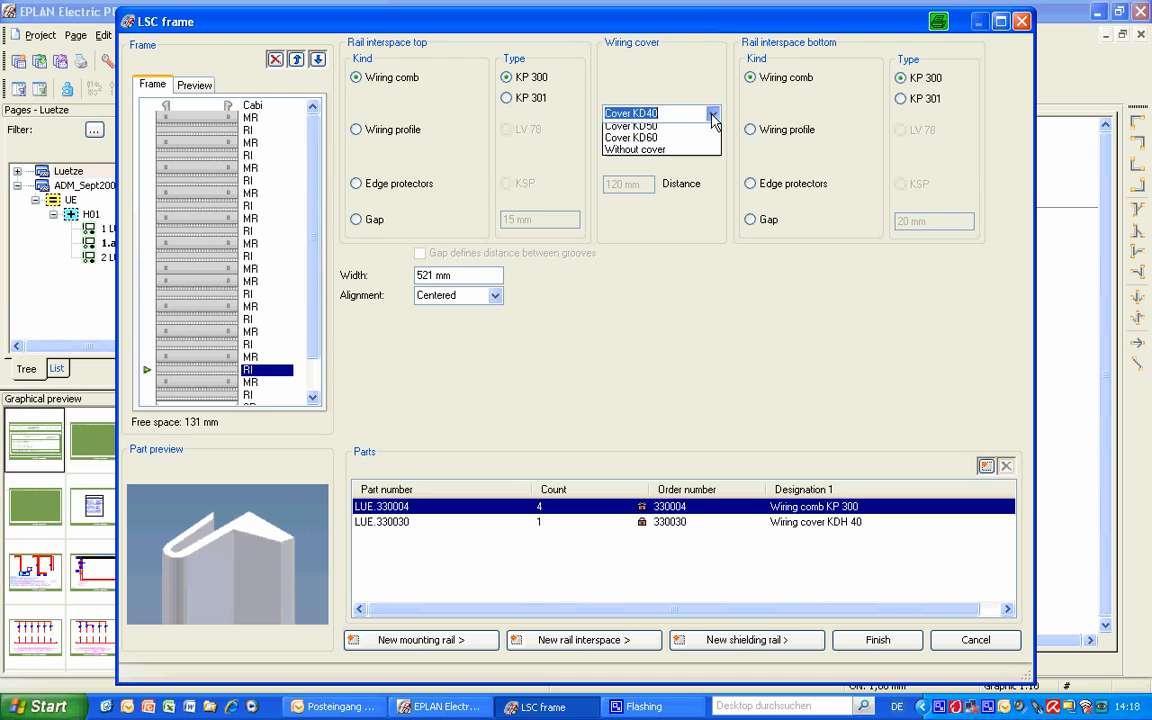
left_click(660, 126)
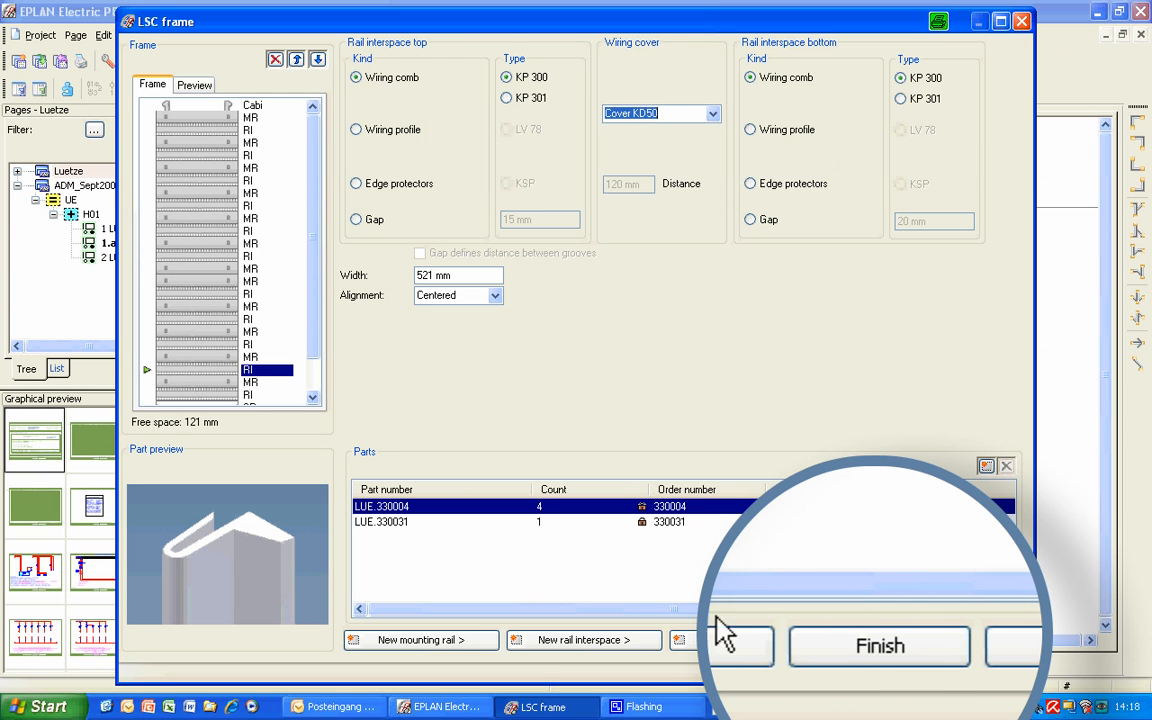
left_click(897, 655)
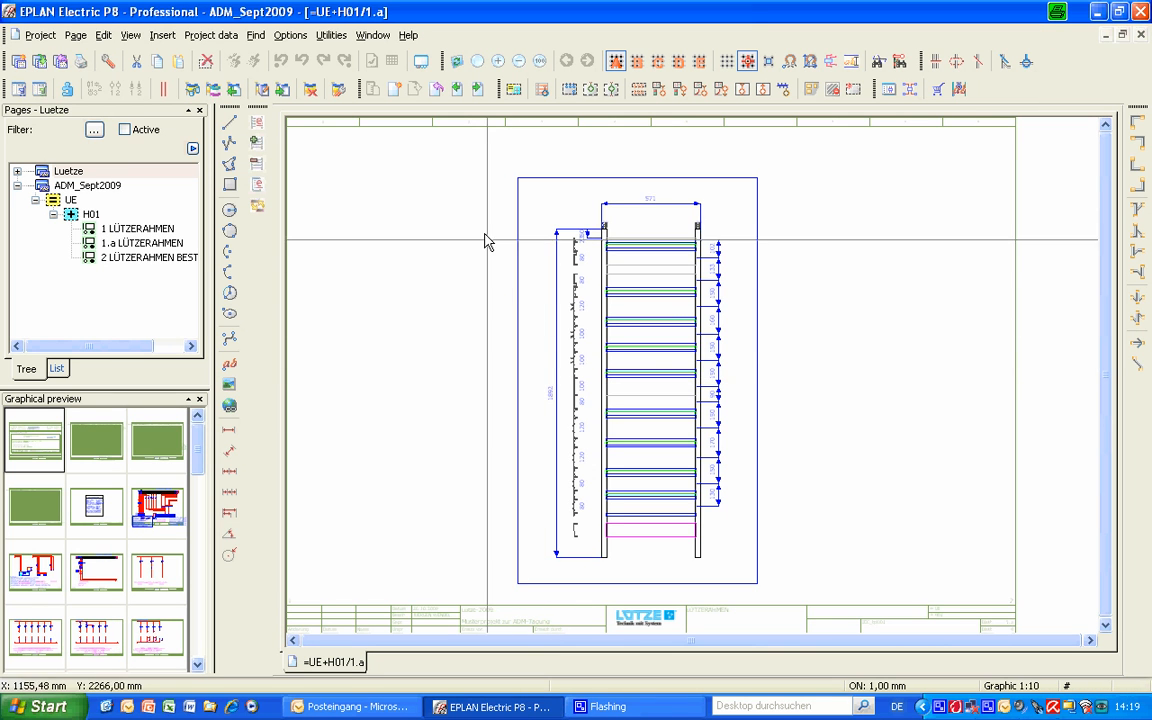
Step: Make the red LuetzeB layer visible in the project's layer management and apply the change
left_click(288, 36)
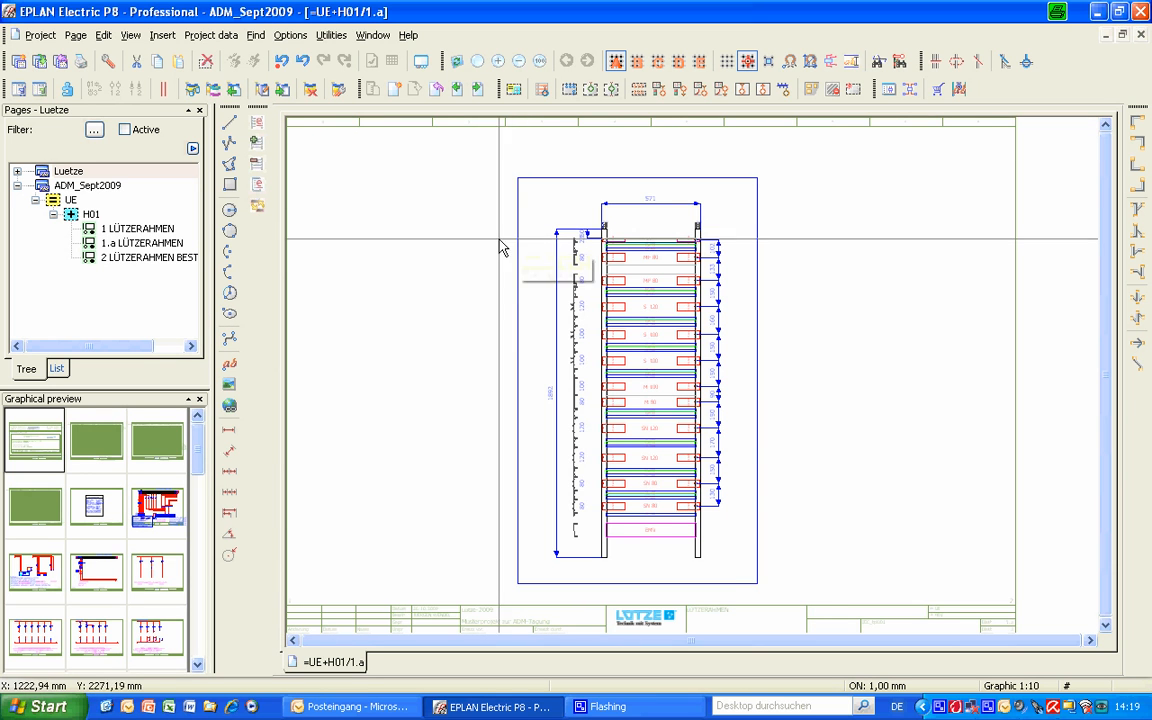
scroll(450, 318, "up", 3)
scroll(446, 320, "up", 4)
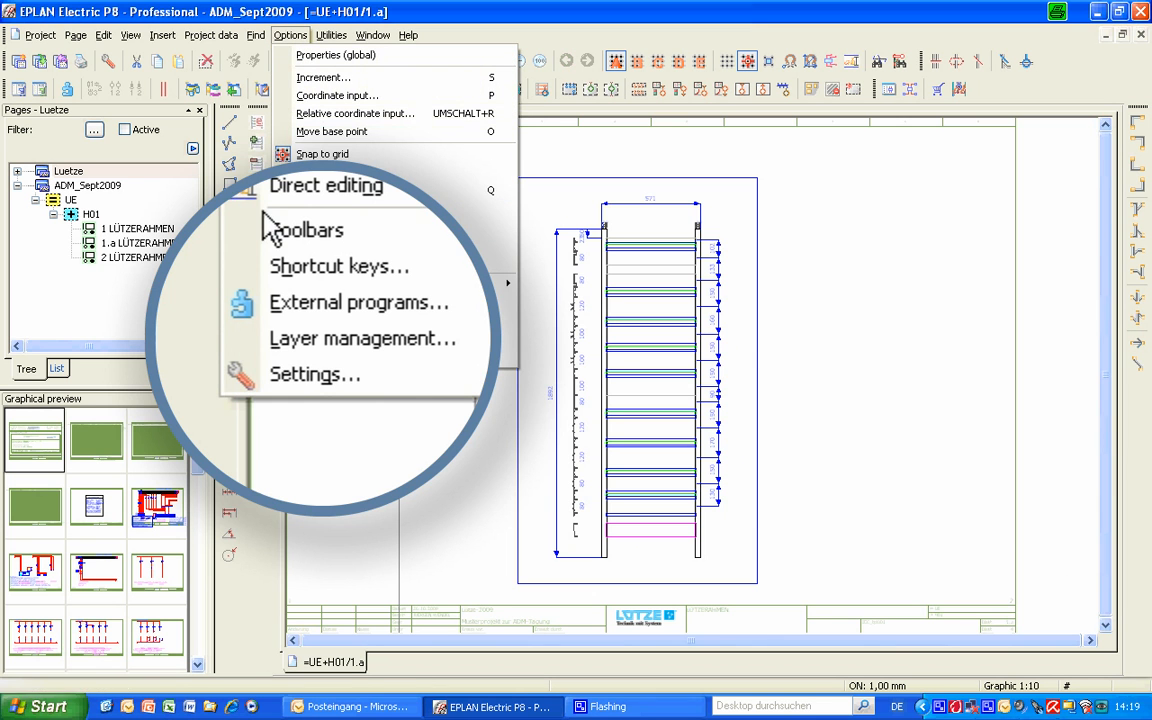
left_click(316, 339)
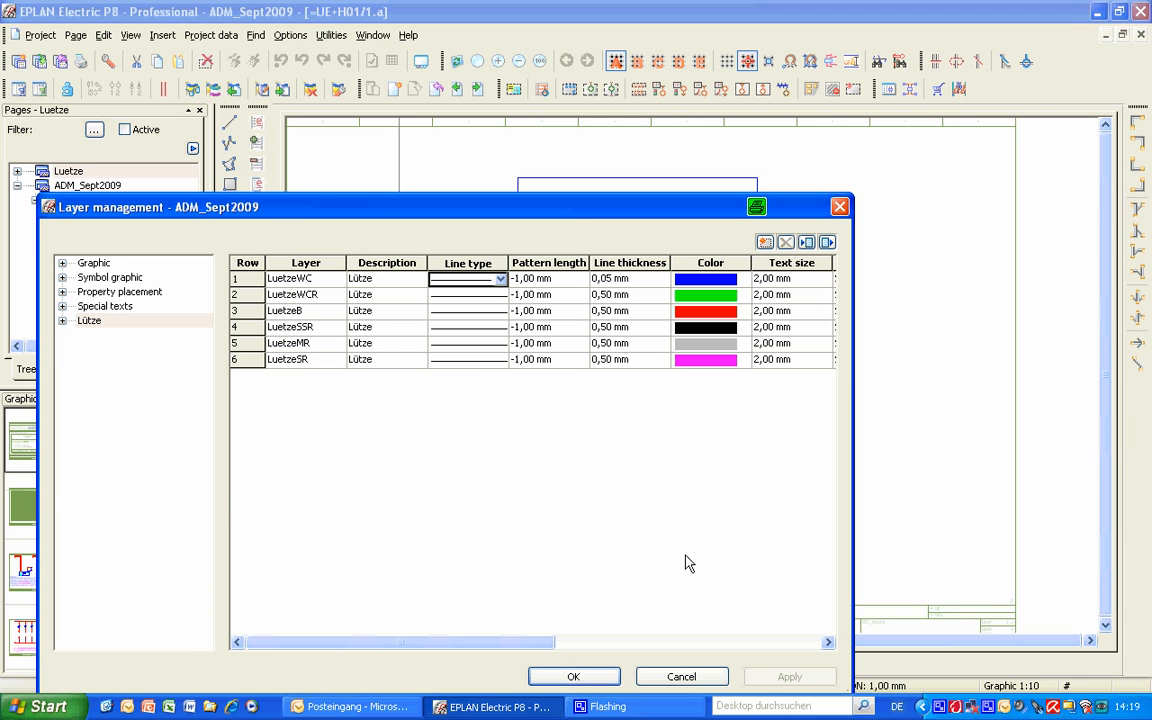
left_click(824, 642)
left_click(824, 642)
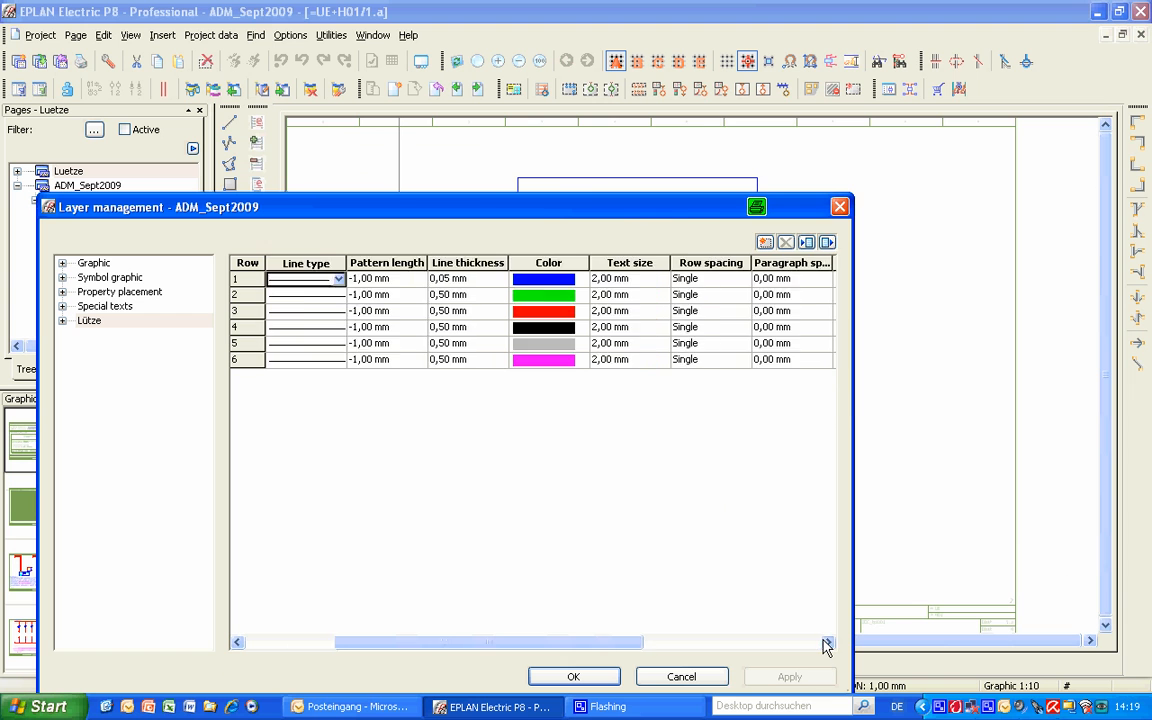
left_click(824, 642)
left_click(824, 642)
left_click(824, 642)
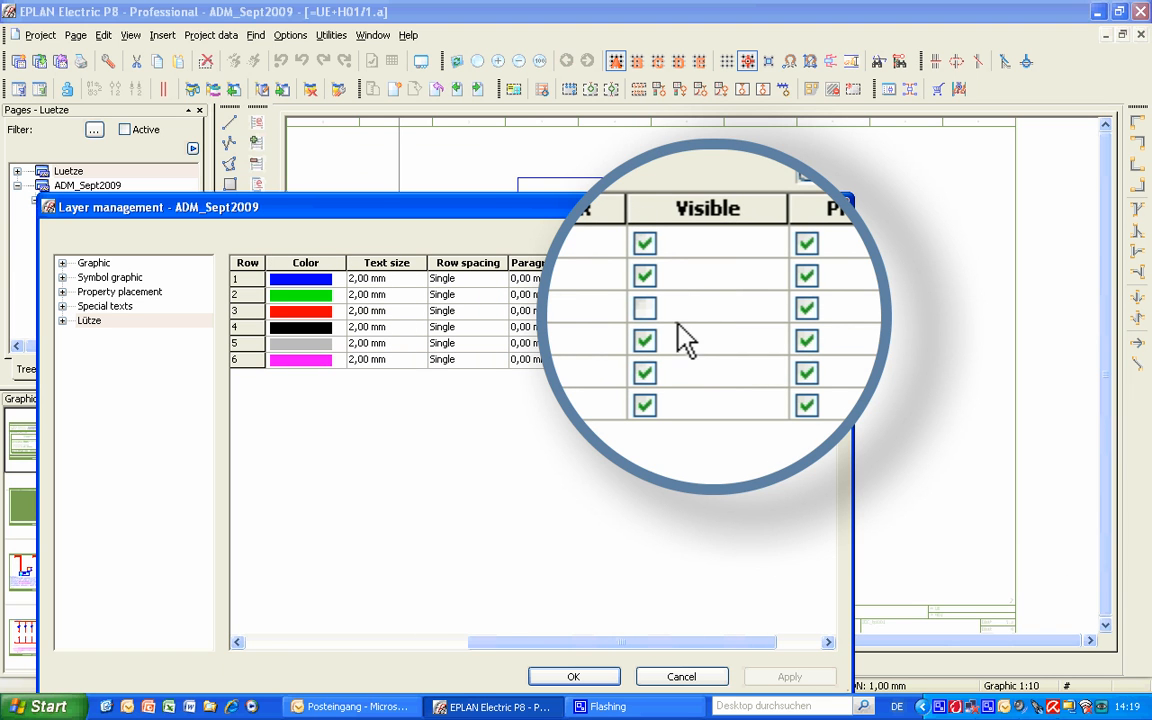
left_click(644, 308)
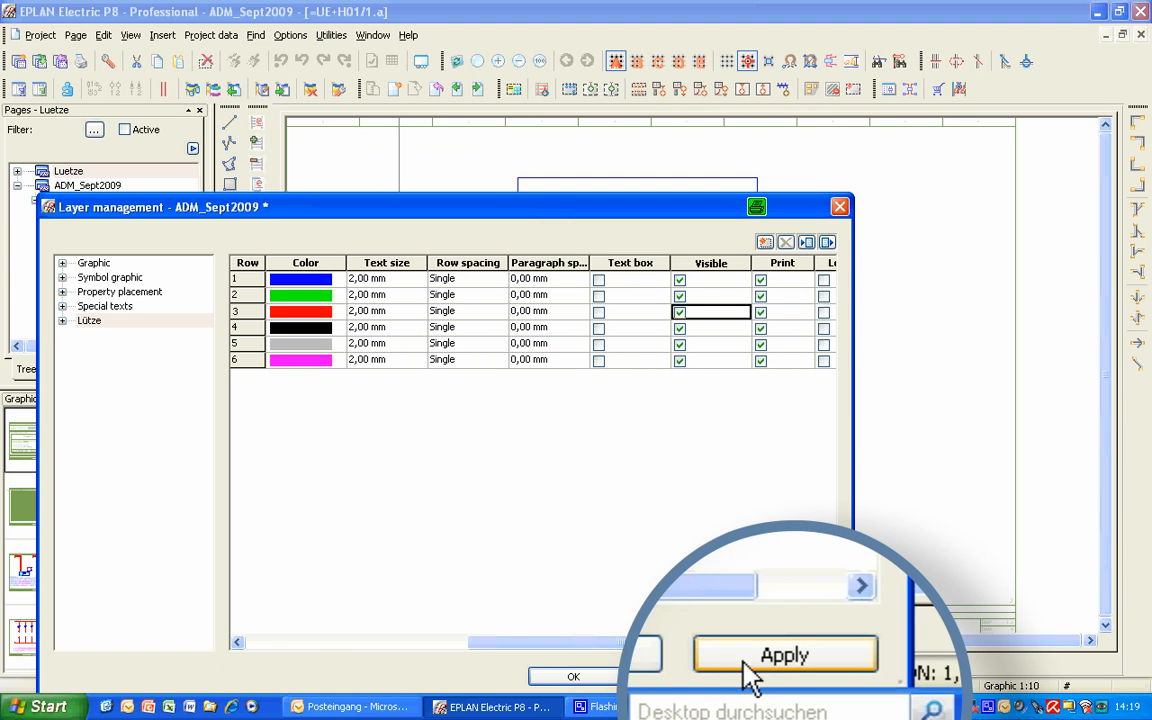
left_click(560, 677)
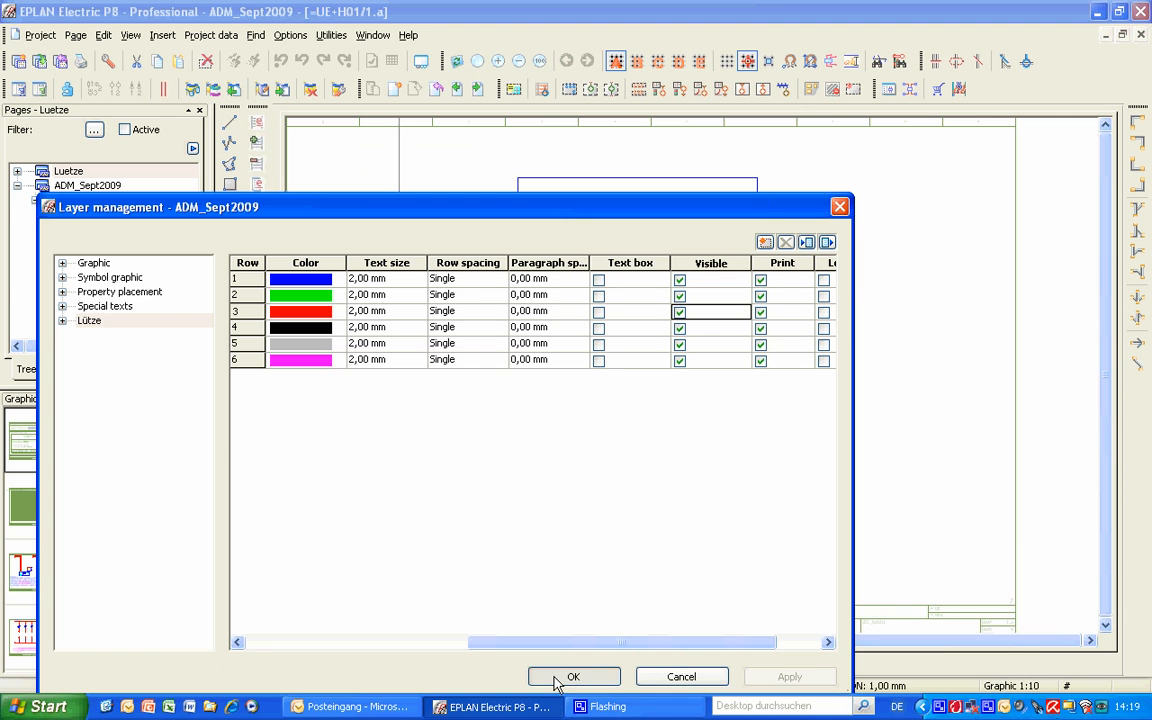
Step: Generate the frame's bill of materials and export it to the desktop as bom.xls
scroll(880, 368, "up", 3)
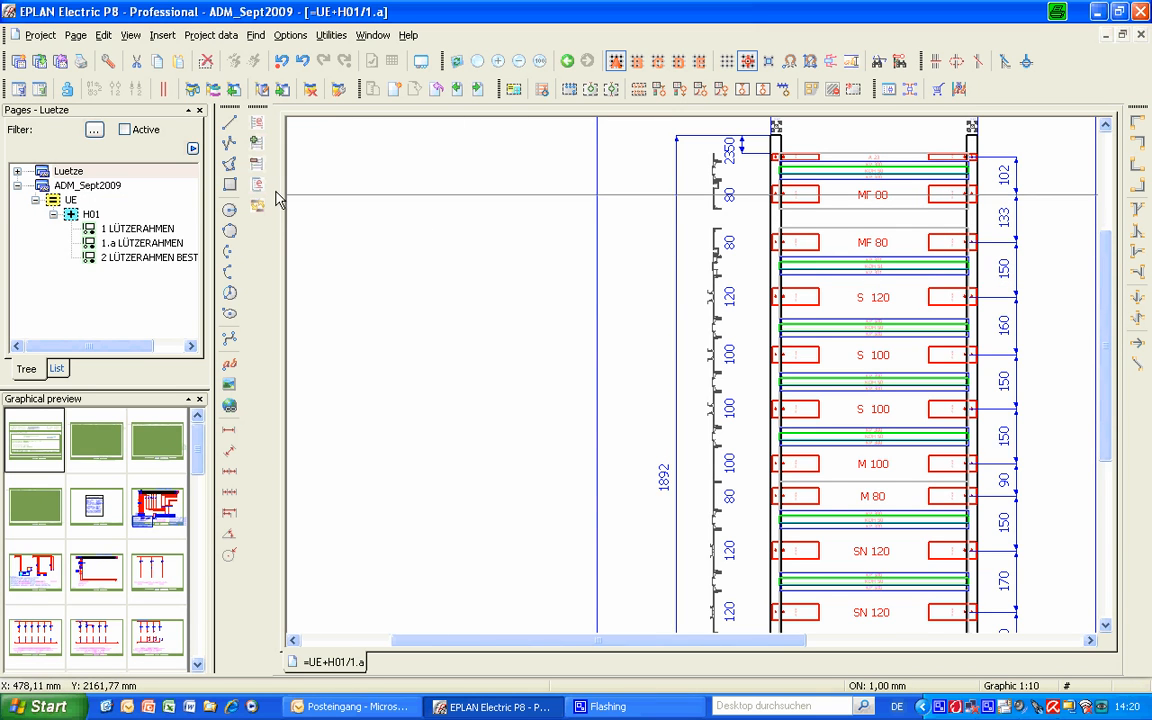
left_click(226, 178)
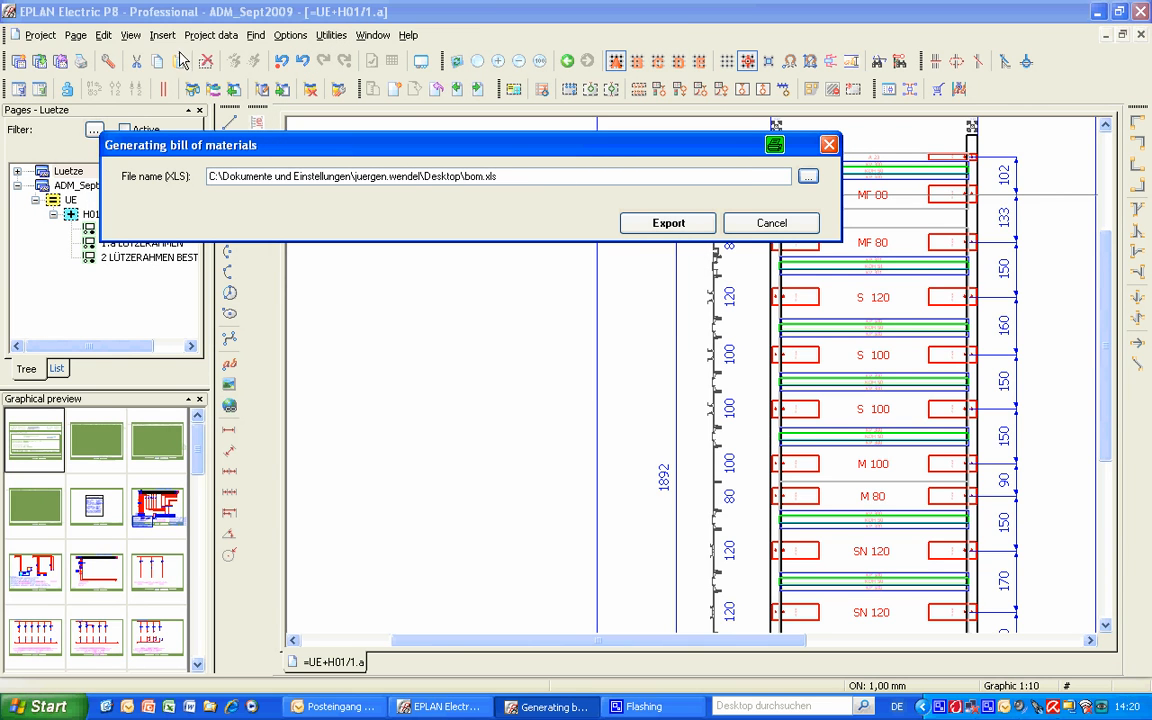
left_click(659, 218)
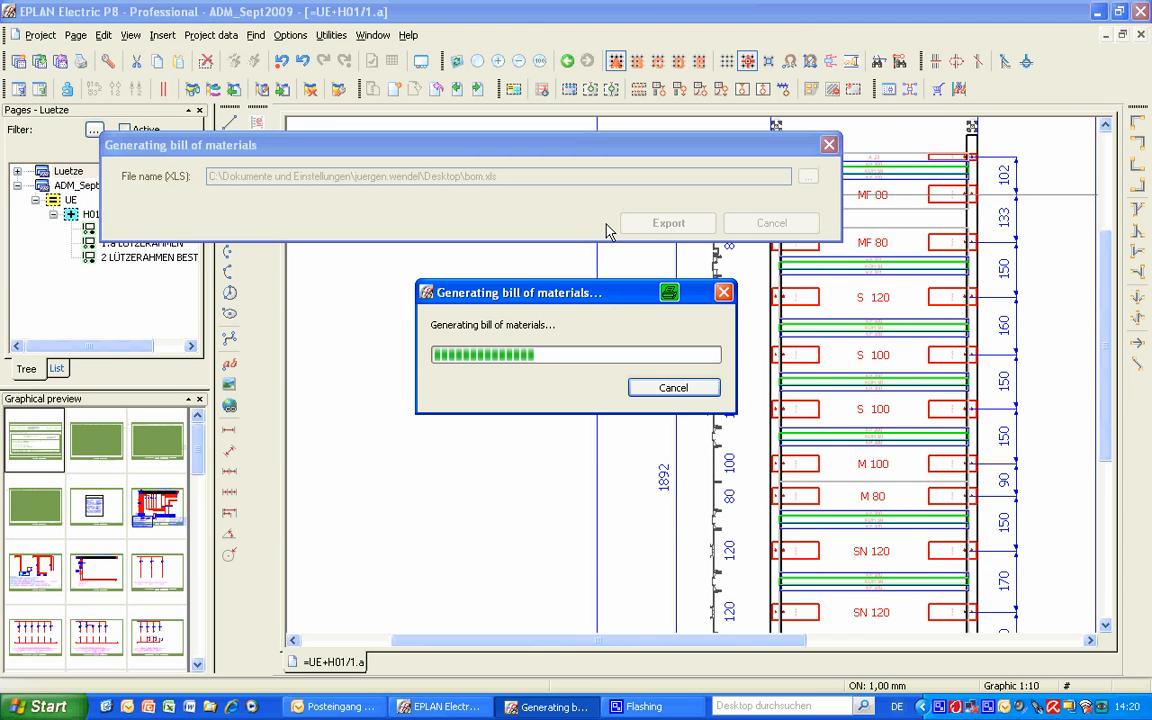